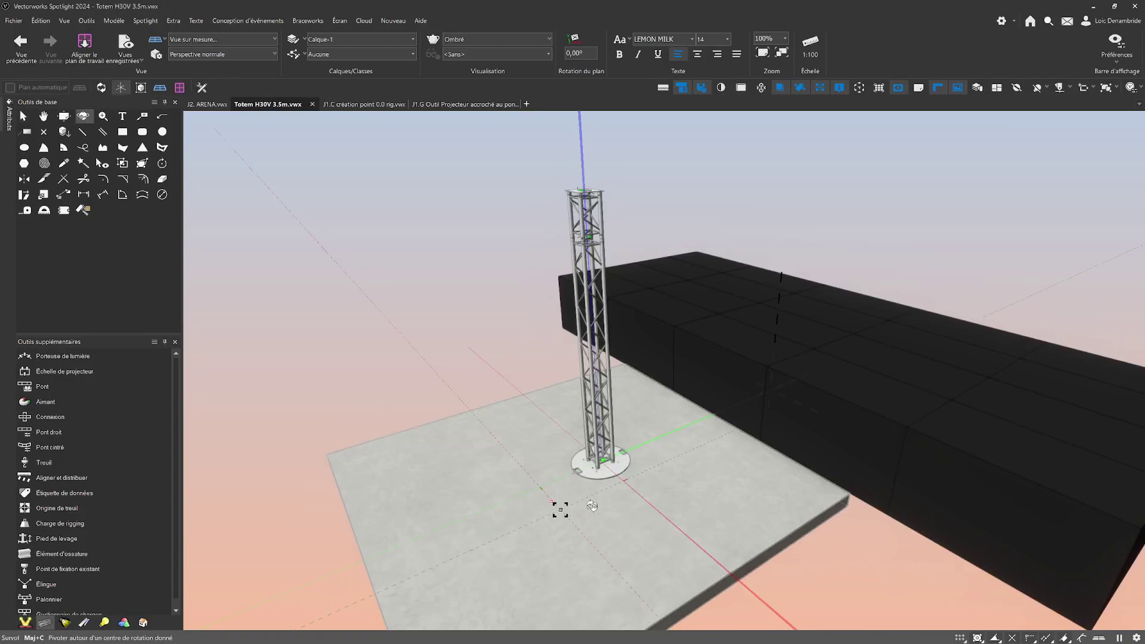
Step: Find the Truss Base Prolyte 30-40 Series Round H30V with the search "base h30v" and insert it on the floor in front of the totem
drag(559, 505, 732, 505)
key(x)
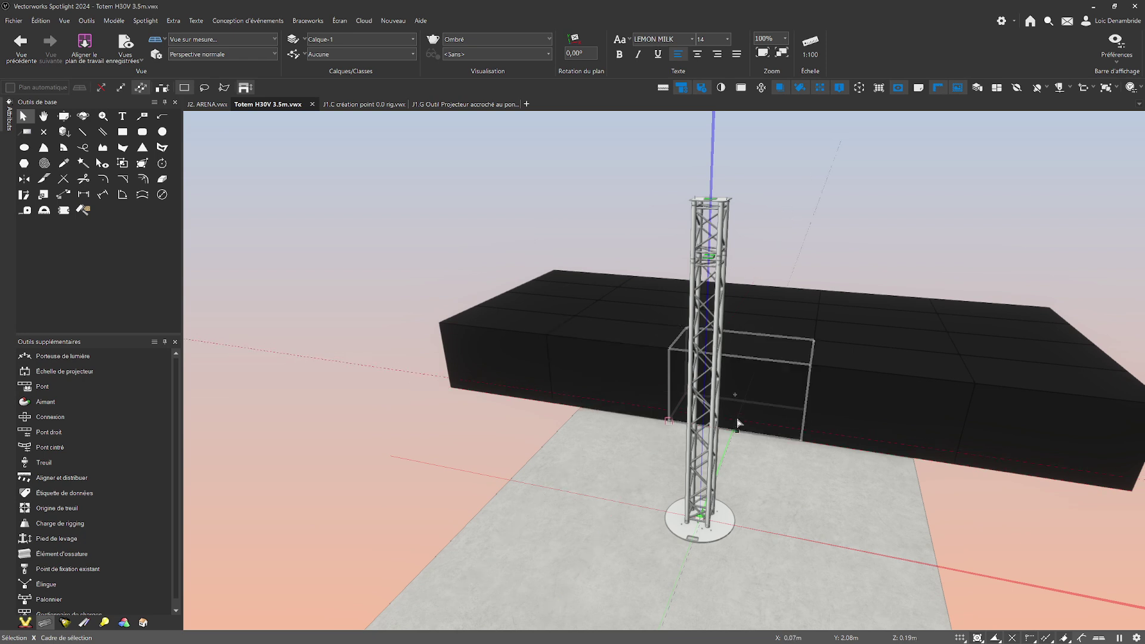
ctrl+middle_drag(789, 519, 701, 508)
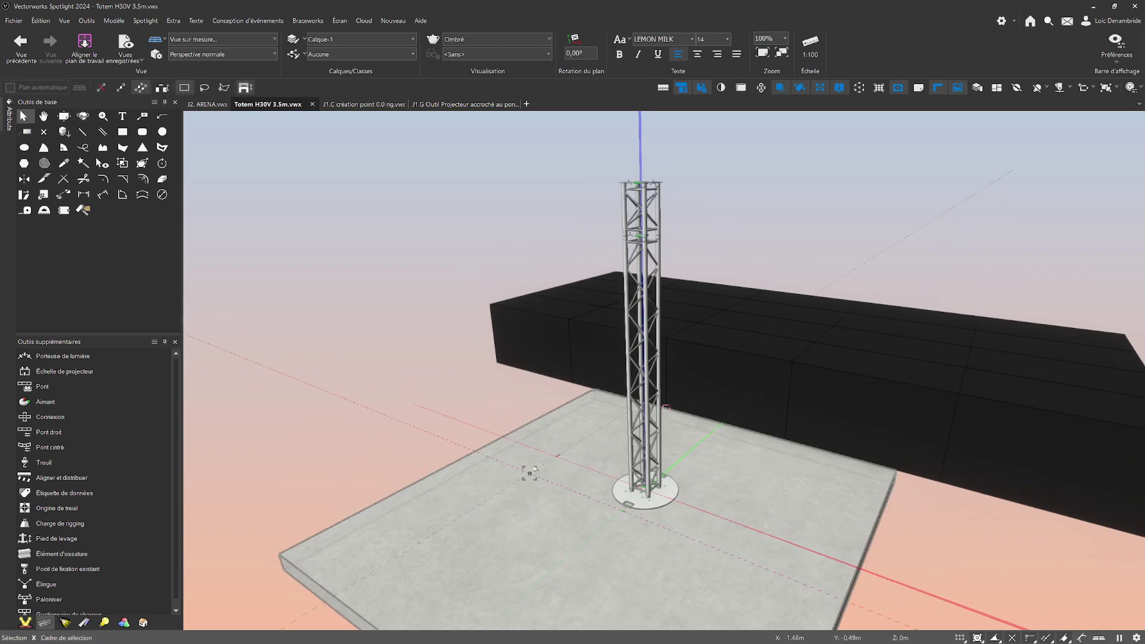
click(34, 388)
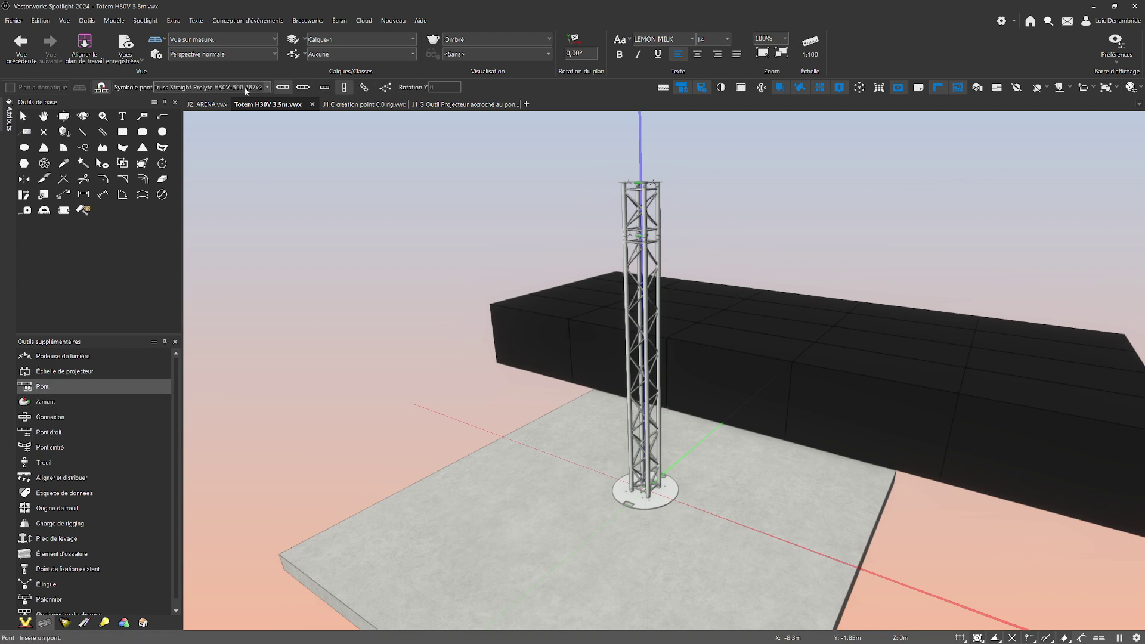
click(269, 88)
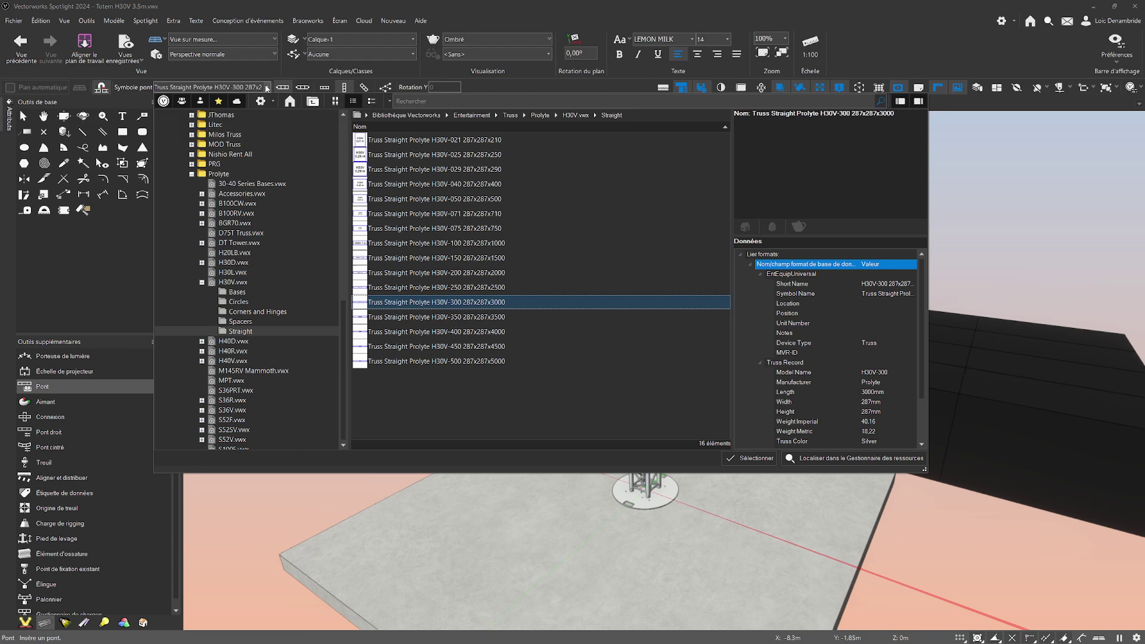
click(445, 100)
text(base h30v)
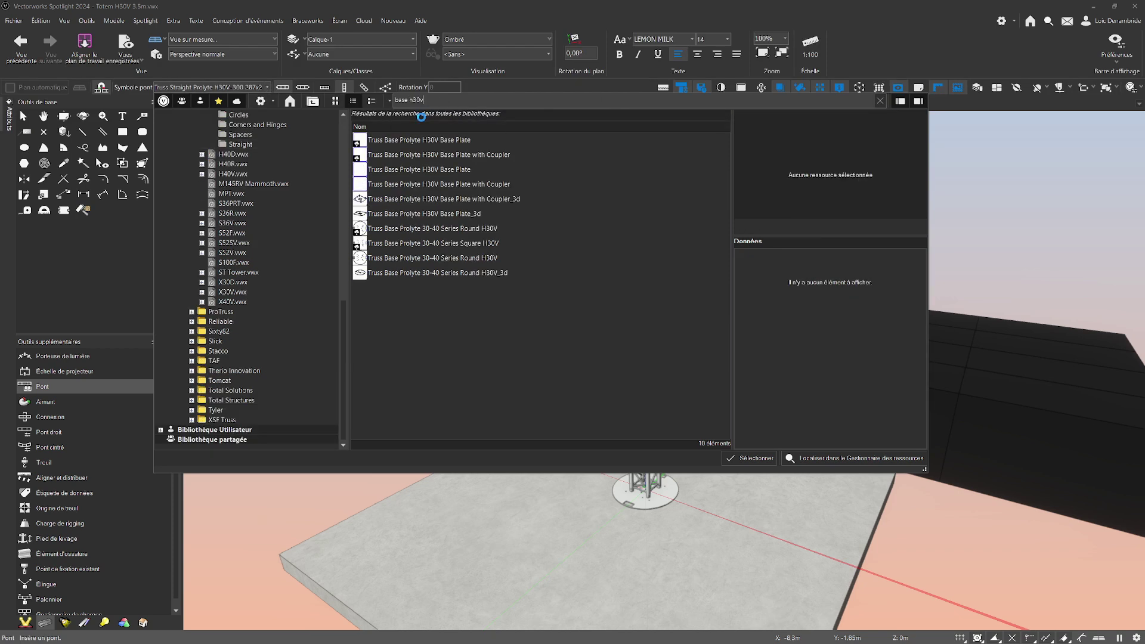
key(Return)
double_click(478, 229)
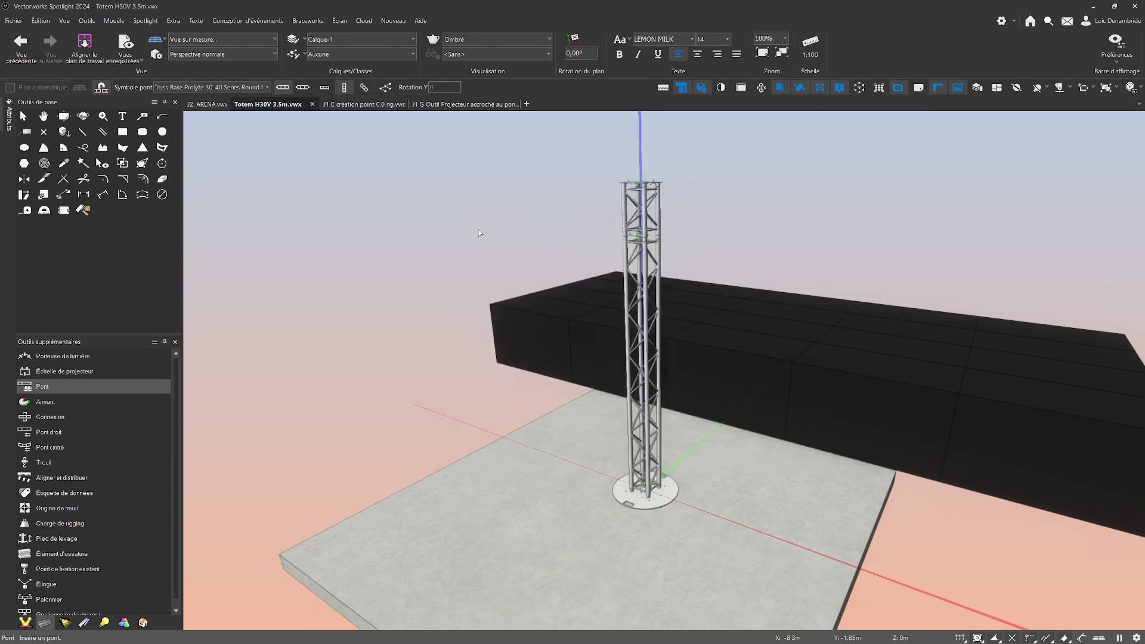
double_click(560, 543)
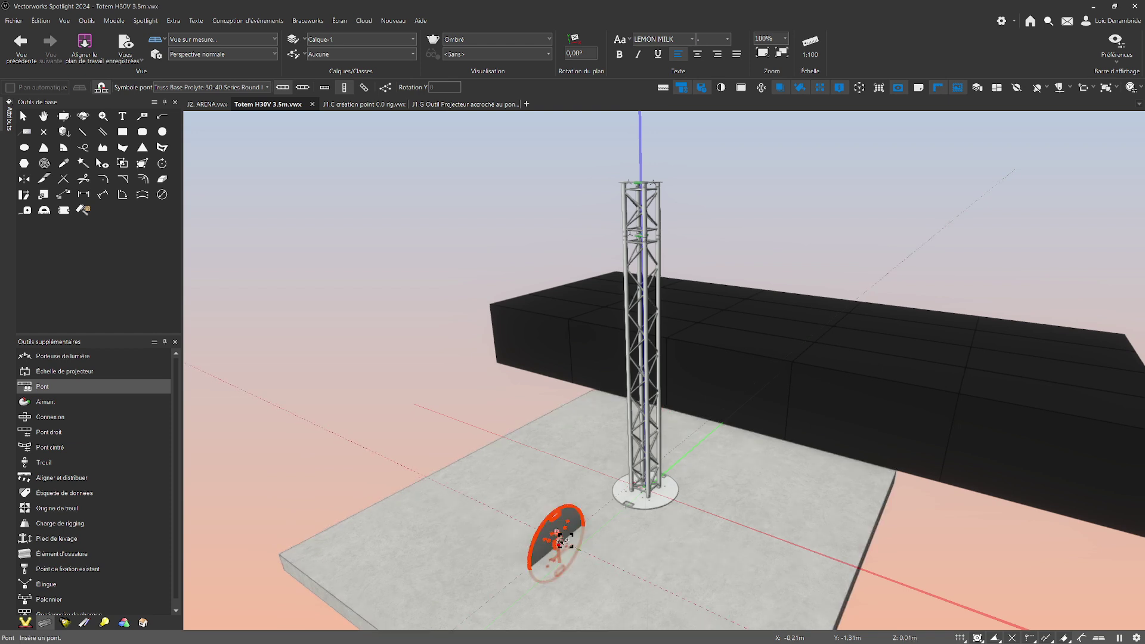
Step: Set the suspension angle (Angle de suspension) of the inserted round base to 0°
middle_drag(607, 559, 589, 517)
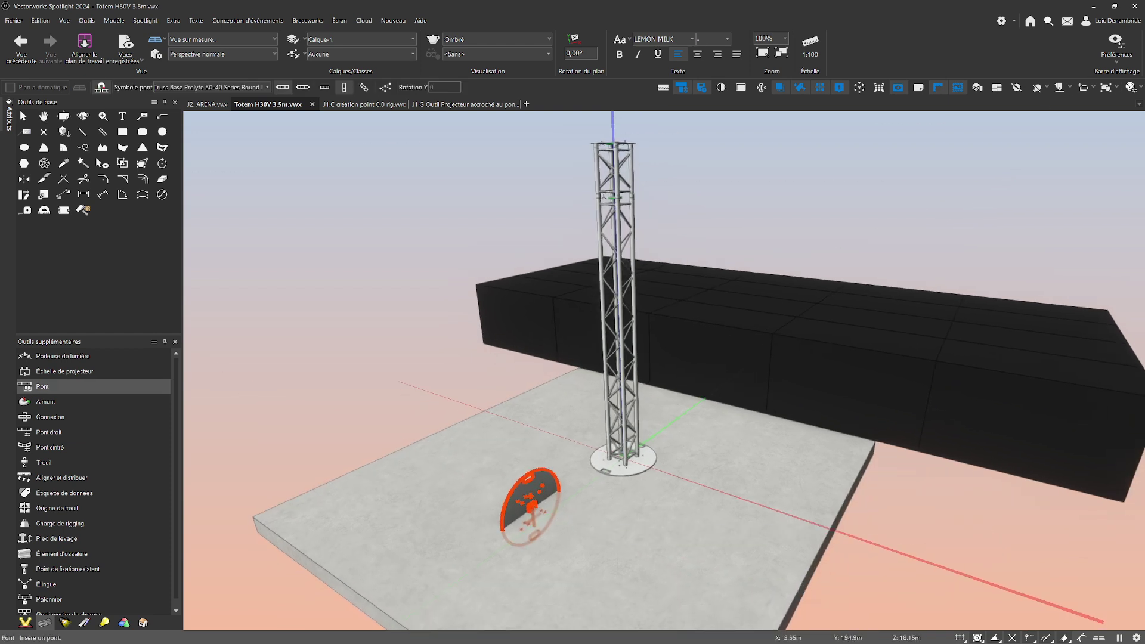
drag(1144, 138, 713, 331)
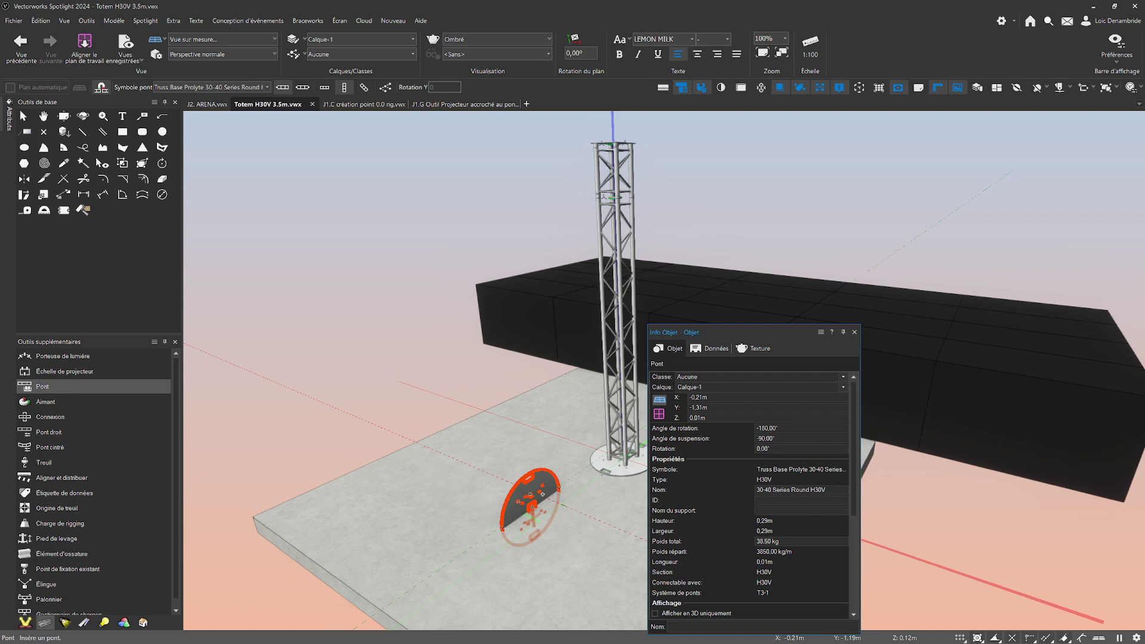
click(790, 439)
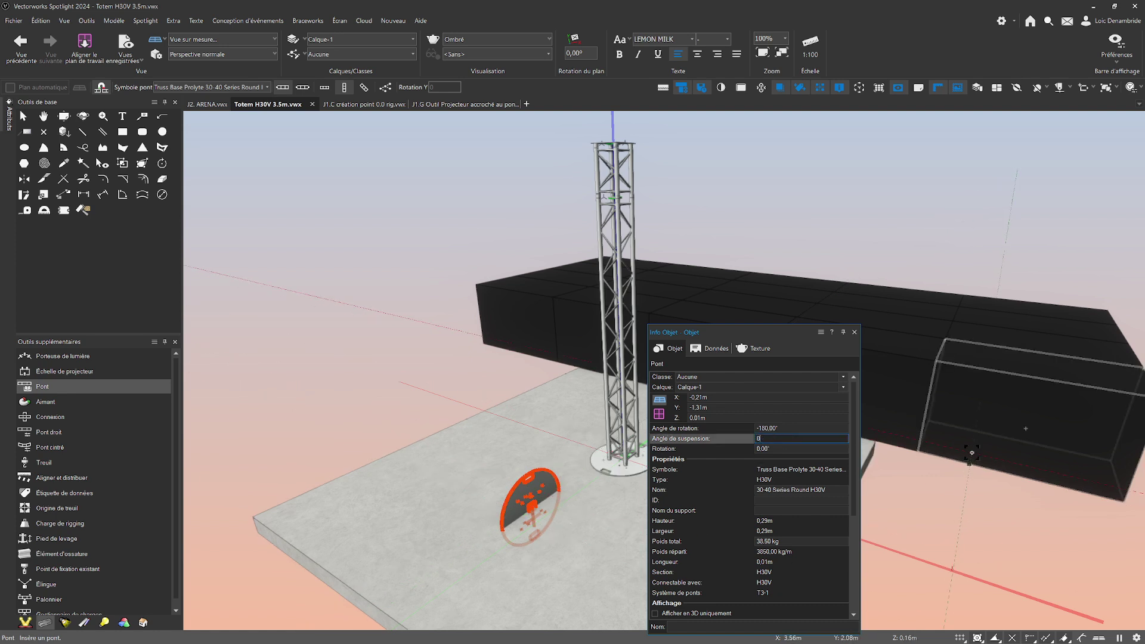
key(Return)
drag(771, 334, 1144, 230)
scroll(470, 532, up, 1)
scroll(394, 338, down, 1)
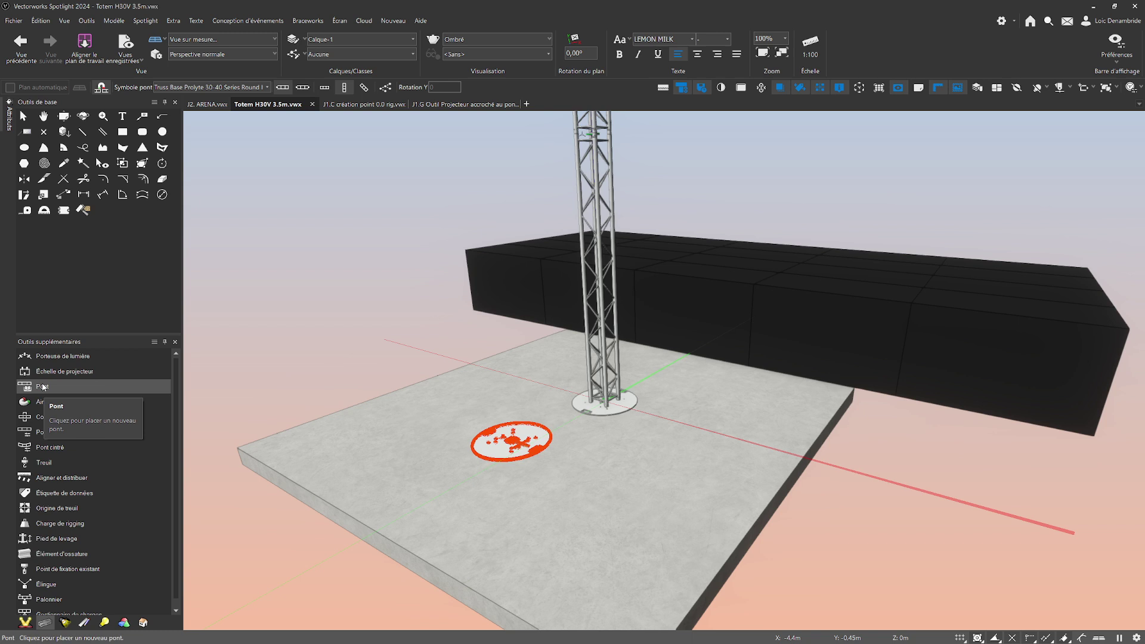
click(268, 86)
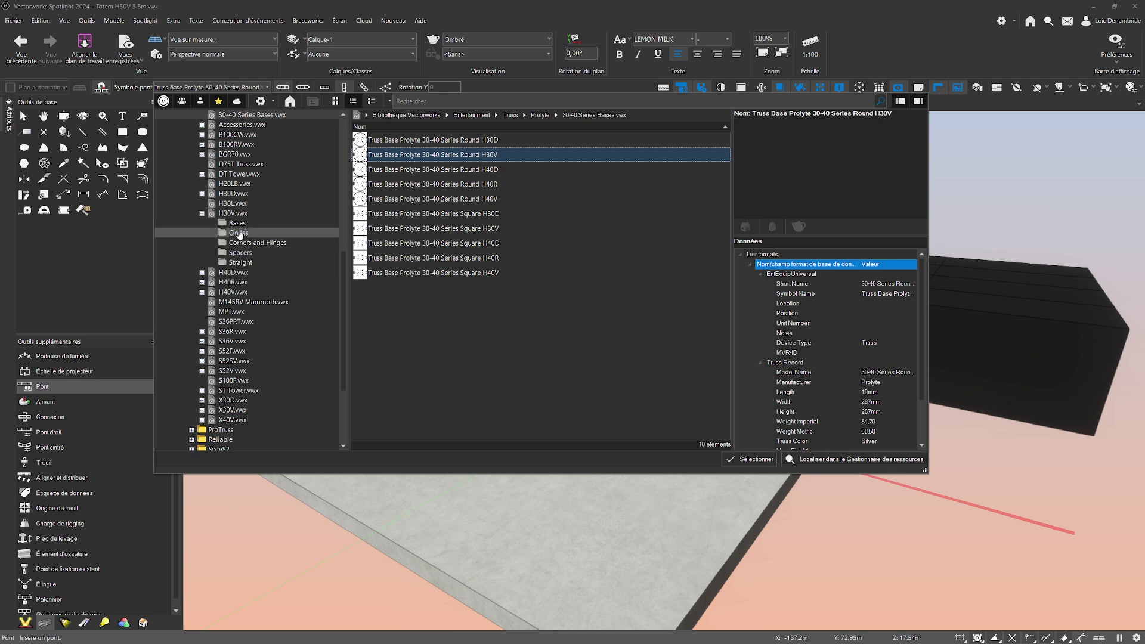
click(240, 262)
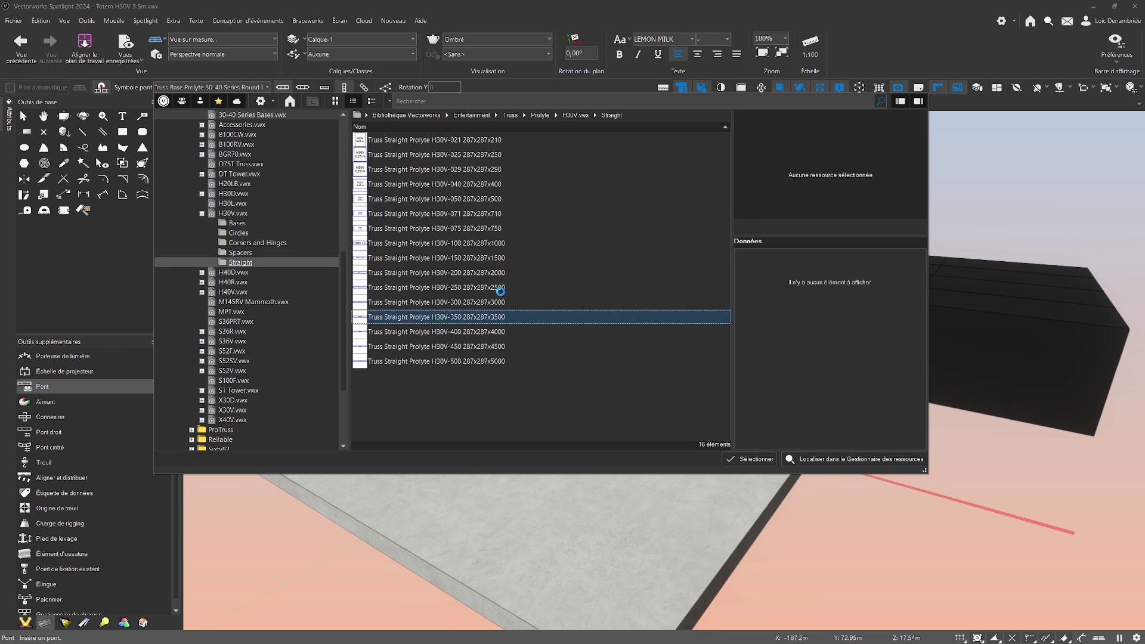
double_click(494, 302)
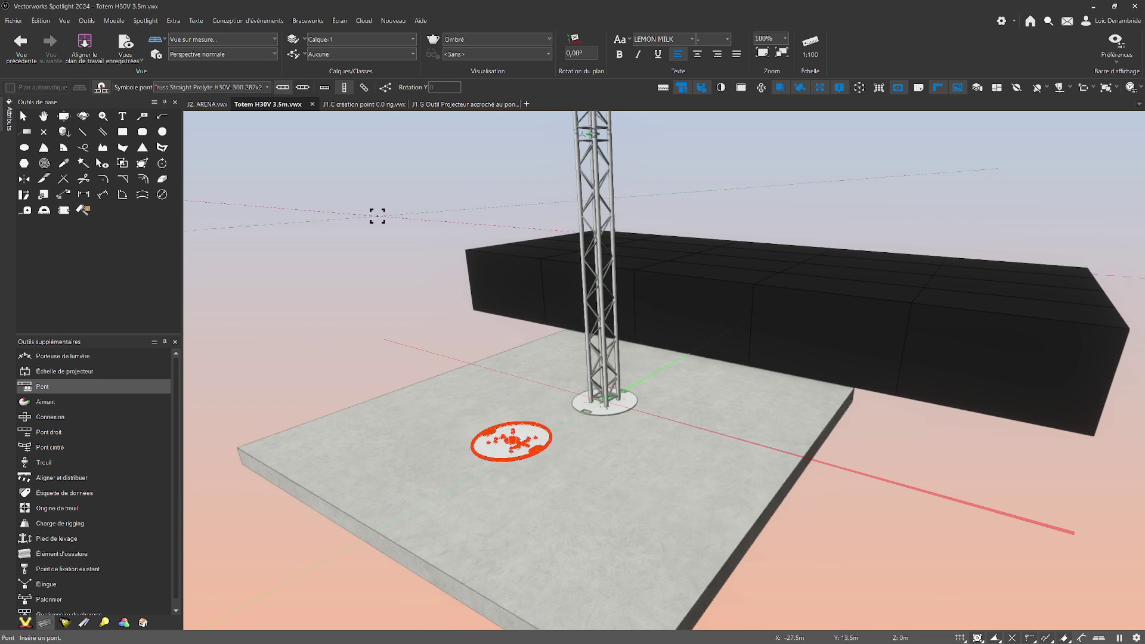
key(x)
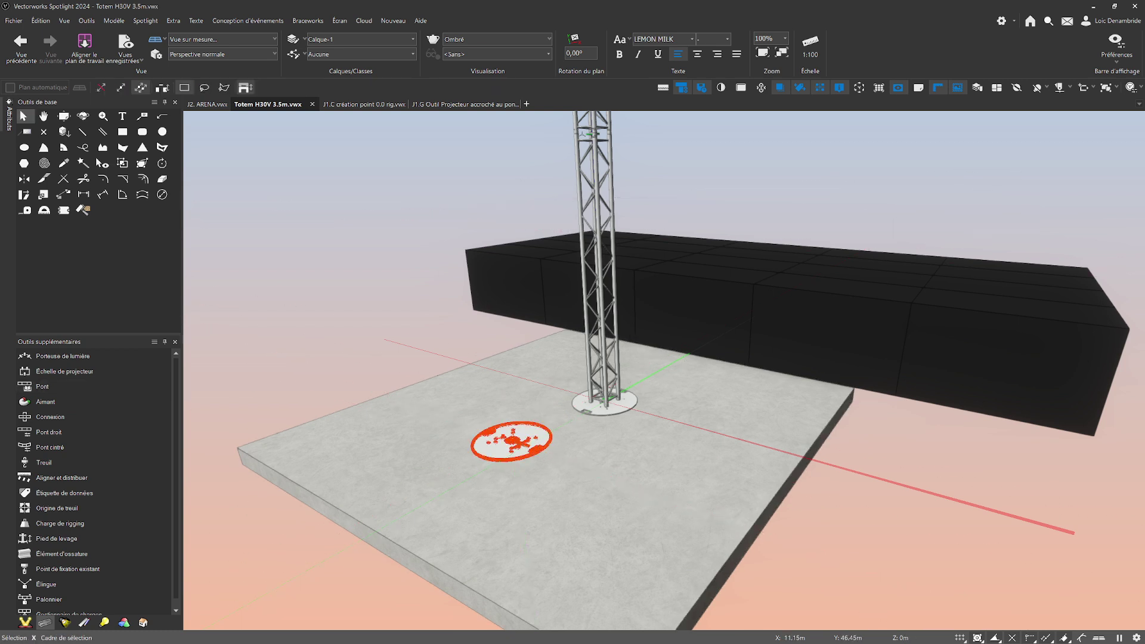
Step: Set the rotation angle (Angle de rotation) of the selected round base to 0°
key(ctrl+i)
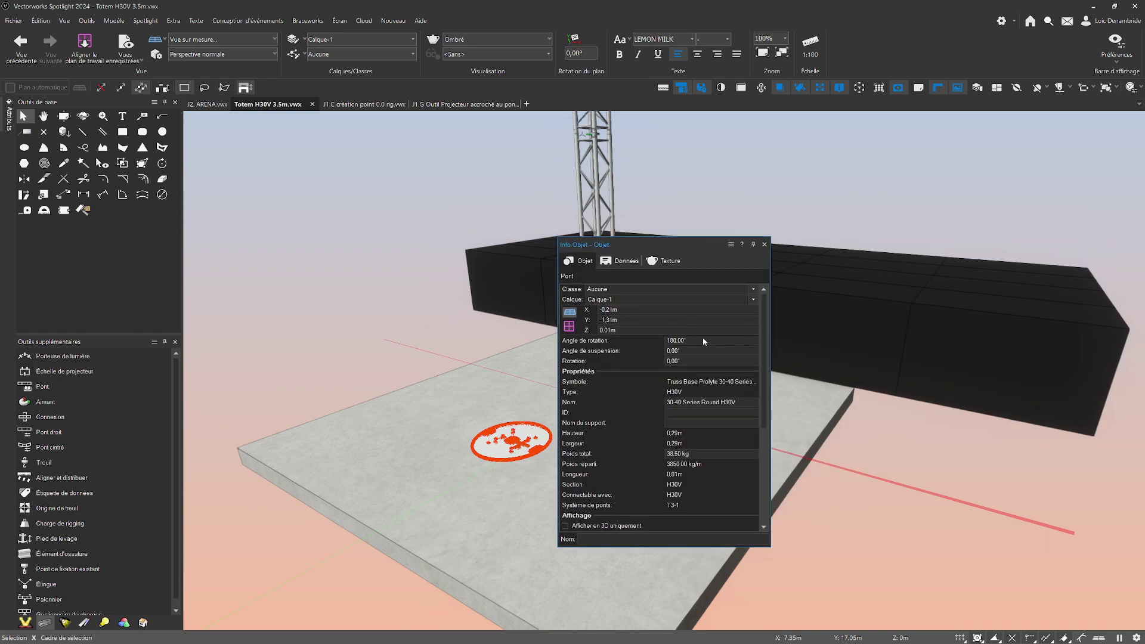
click(703, 340)
text(0)
key(Return)
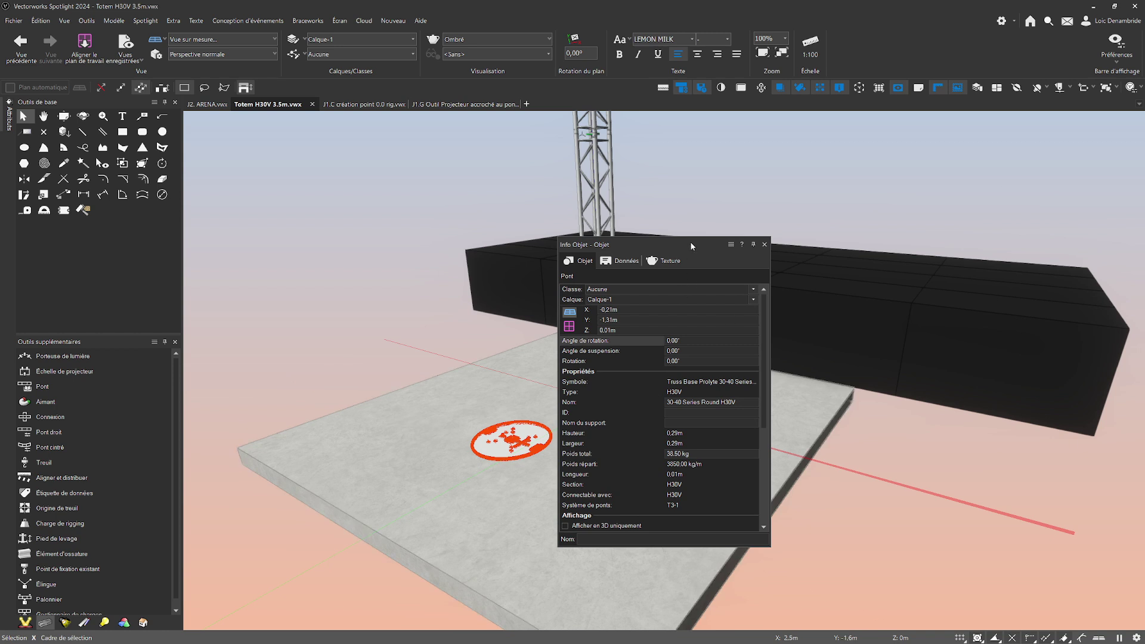
drag(691, 242, 1144, 199)
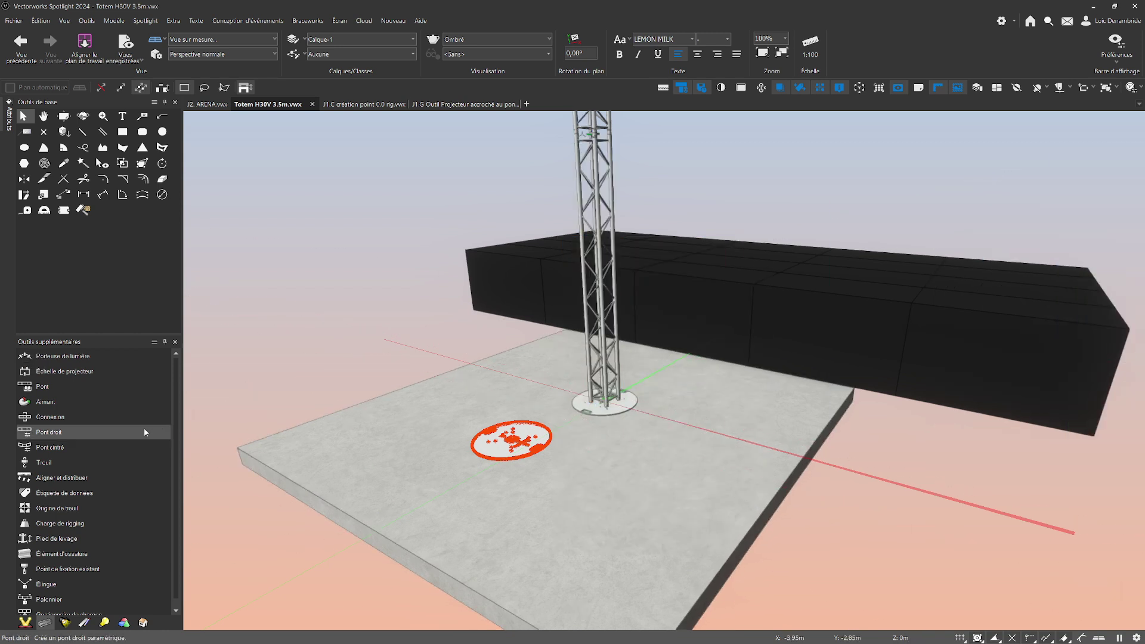
Step: Insert a Truss Straight Prolyte H30V-300 287x287x3000 upright on the new round base
click(143, 387)
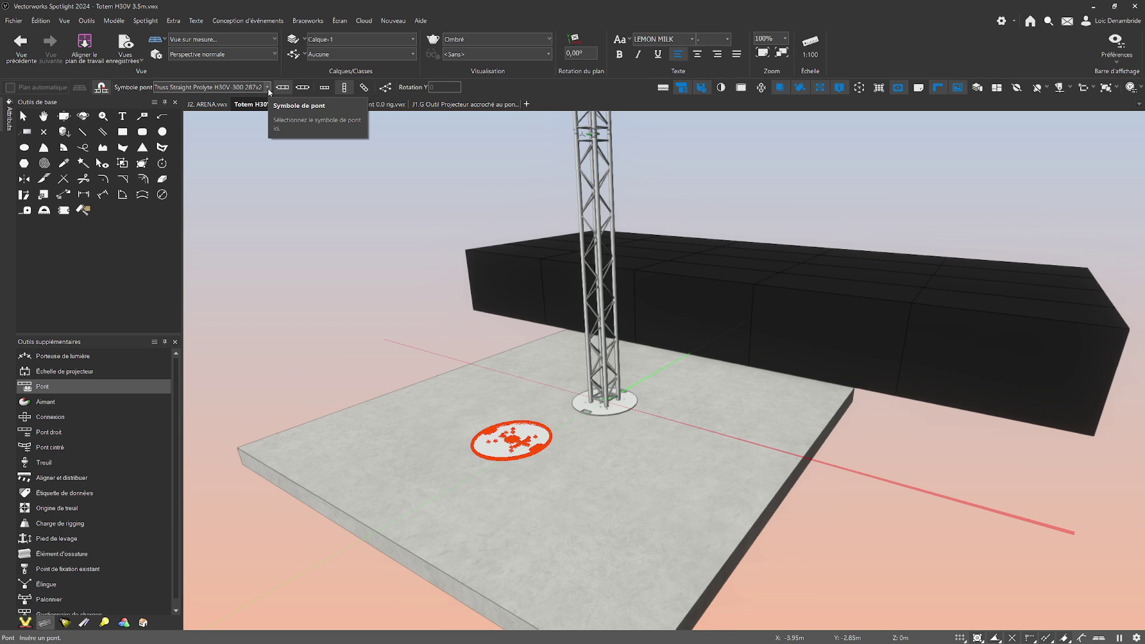
click(267, 88)
double_click(478, 305)
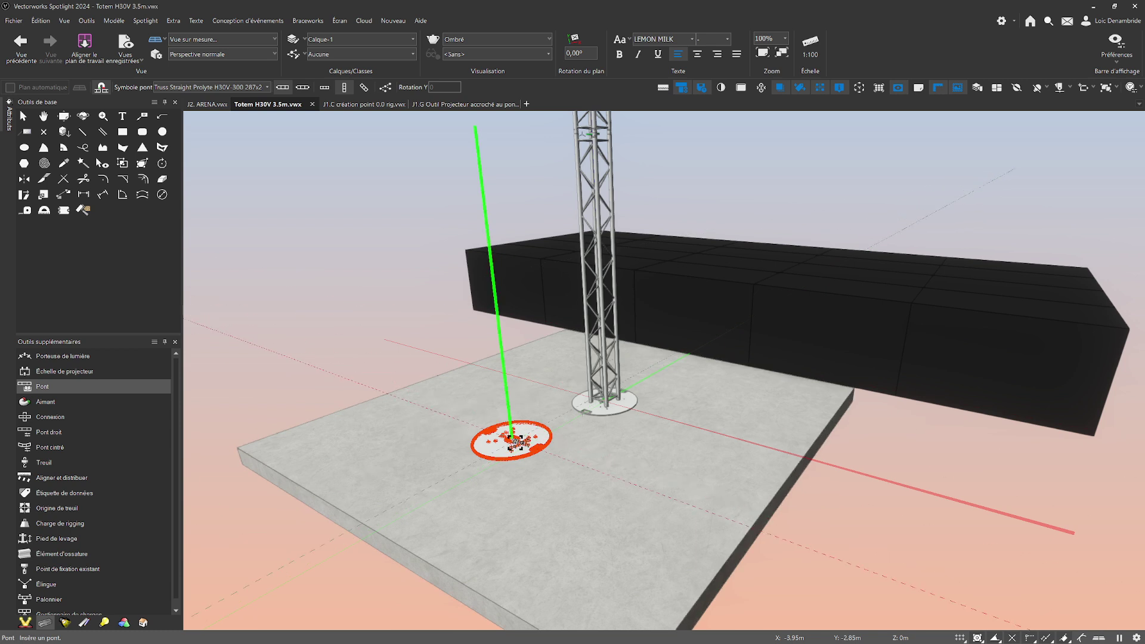
click(515, 442)
middle_drag(568, 385, 602, 476)
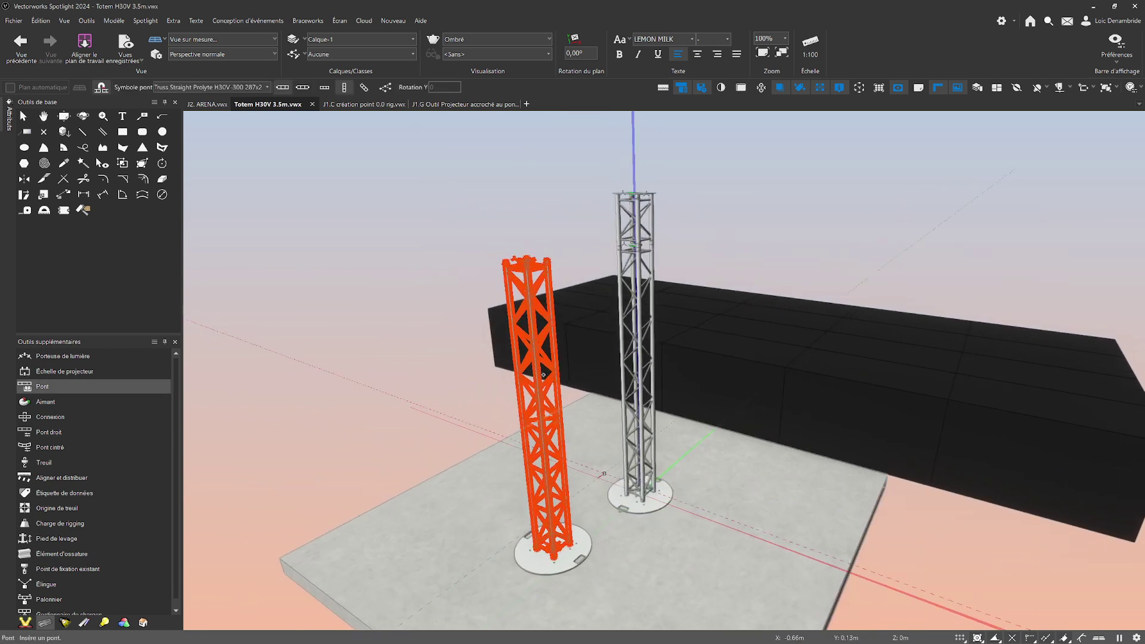
key(x)
key(x)
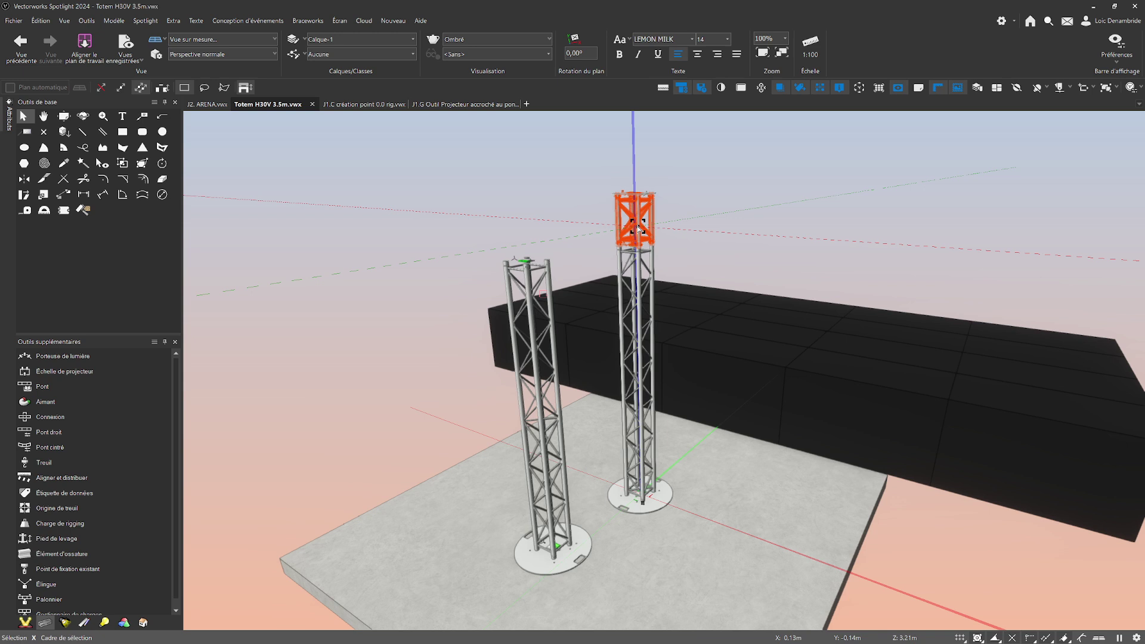
Step: Copy the existing totem's short upper truss section and its top plate onto the top of the new 3 m truss
drag(637, 227, 585, 354)
key(shift+c)
key(x)
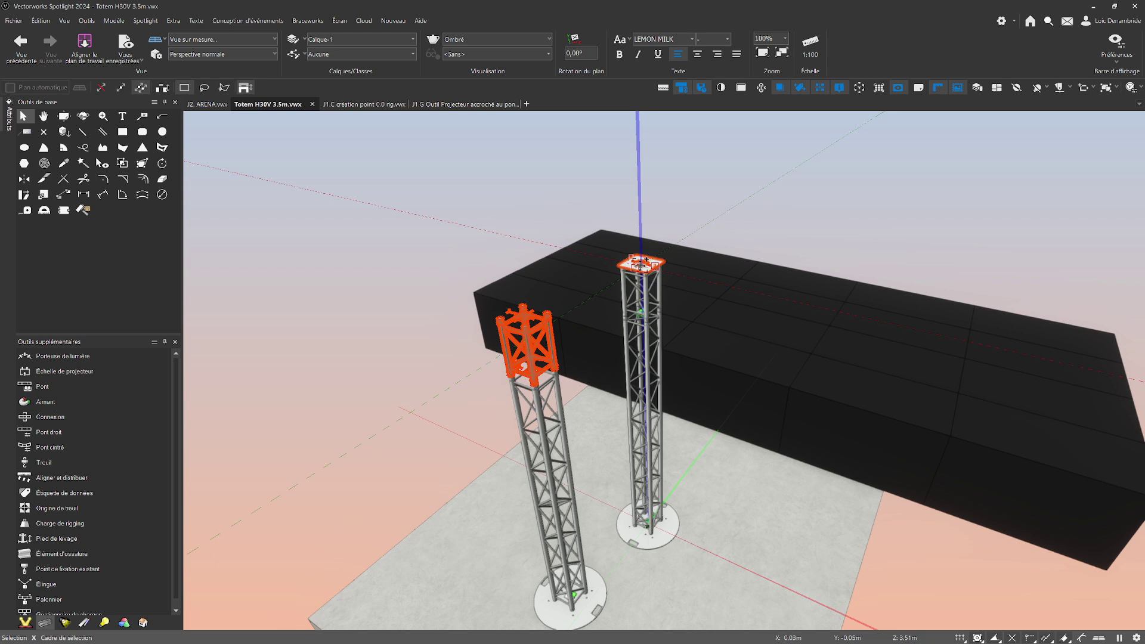
drag(640, 264, 527, 322)
Step: Create a symbol named "TOTEM 3.5 metre H30V prolyte" from the complete new totem, keeping the next-click insertion point option
middle_drag(576, 348, 605, 362)
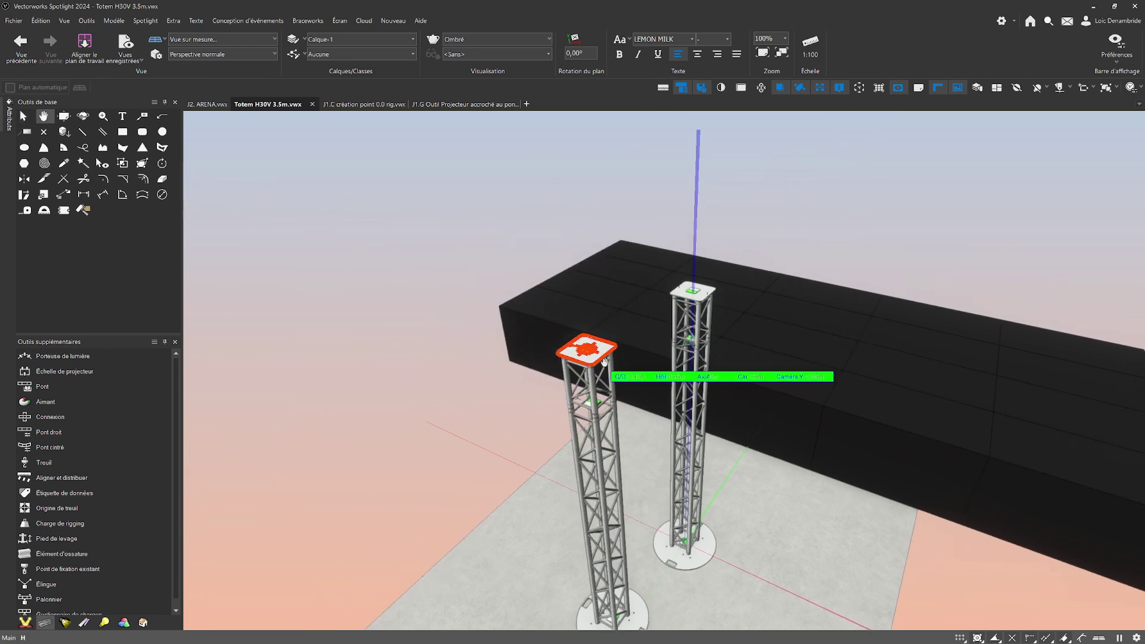
shift+middle_drag(650, 435, 577, 363)
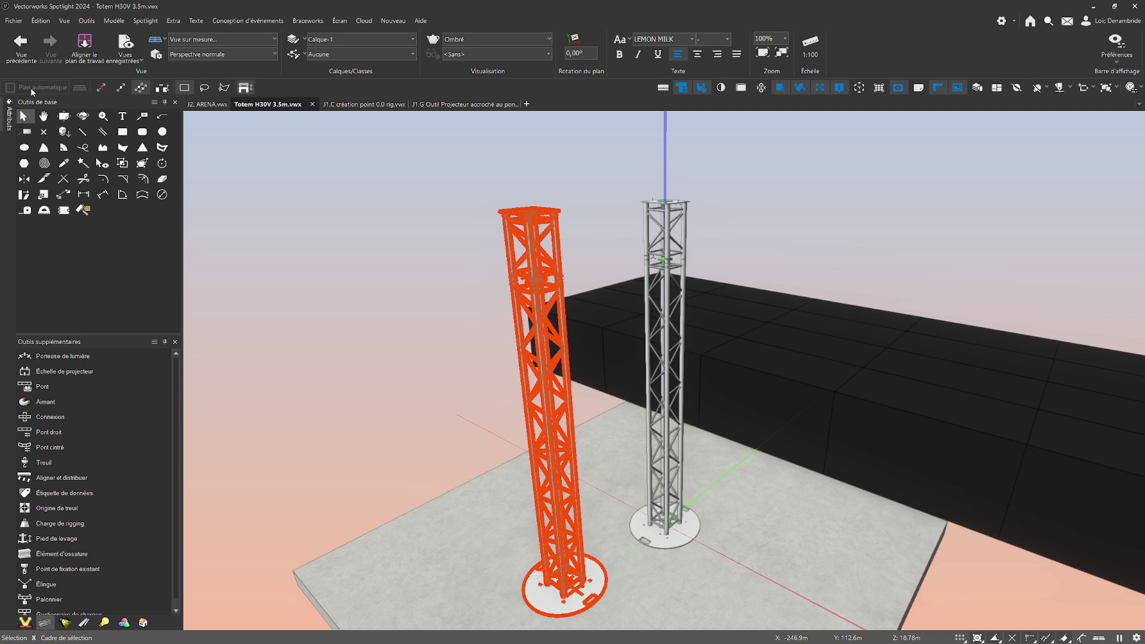
click(86, 20)
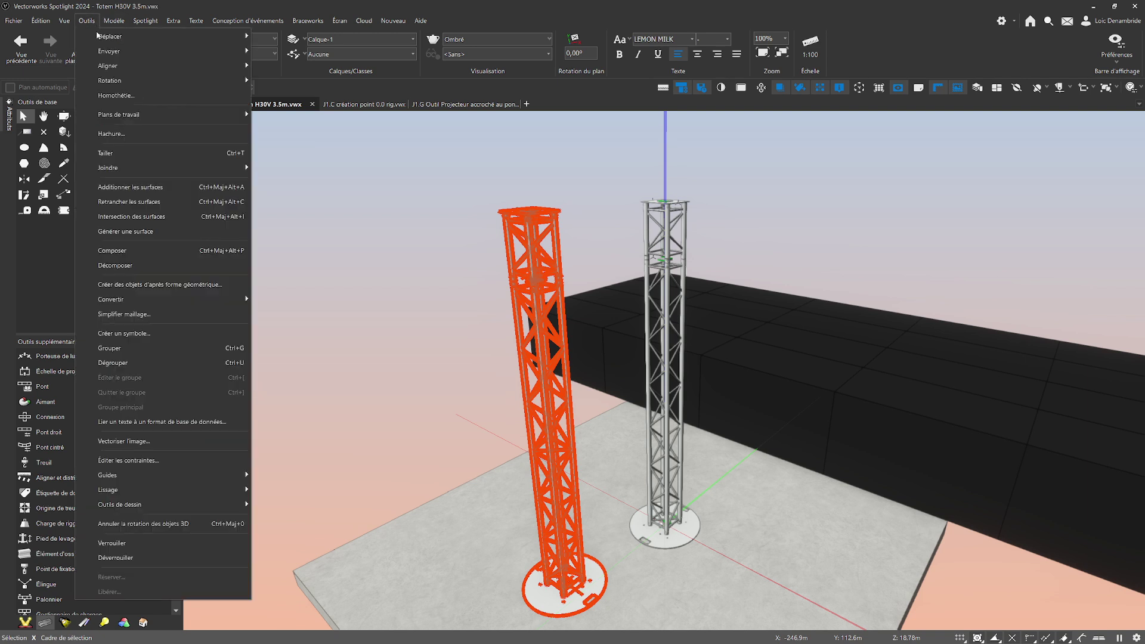
click(130, 333)
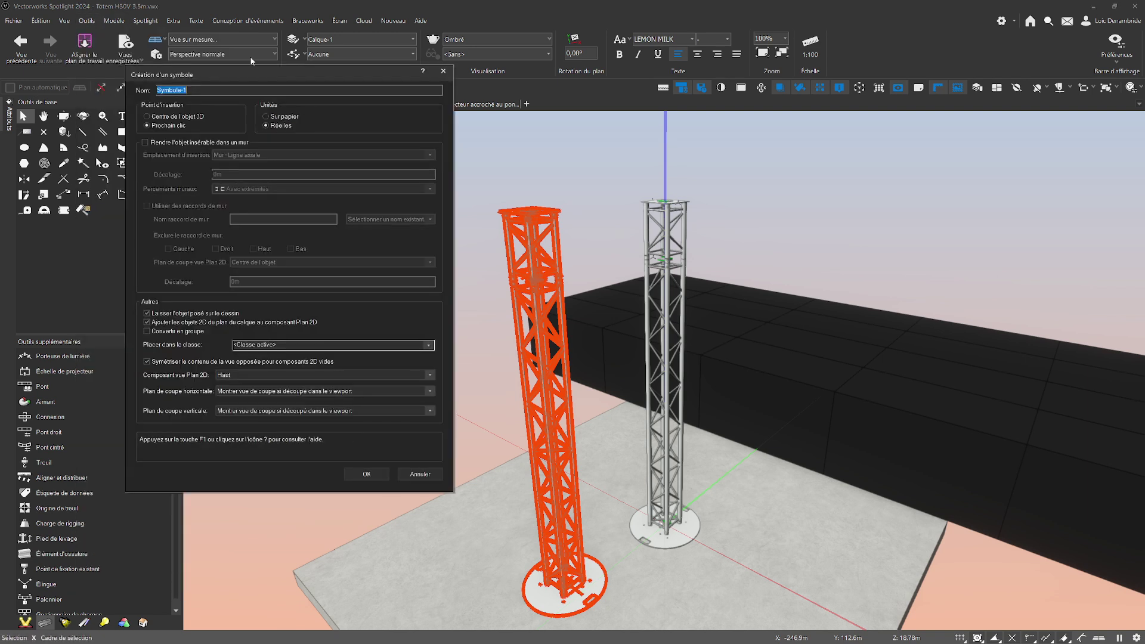
drag(202, 93, 149, 94)
text(TOT)
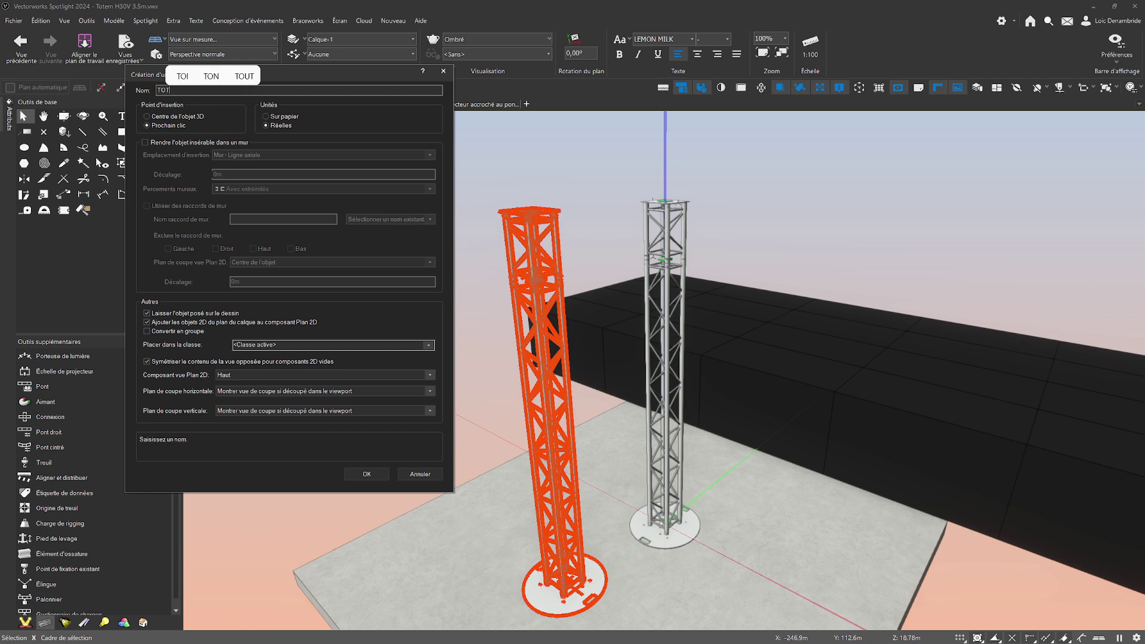
text(EM 3)
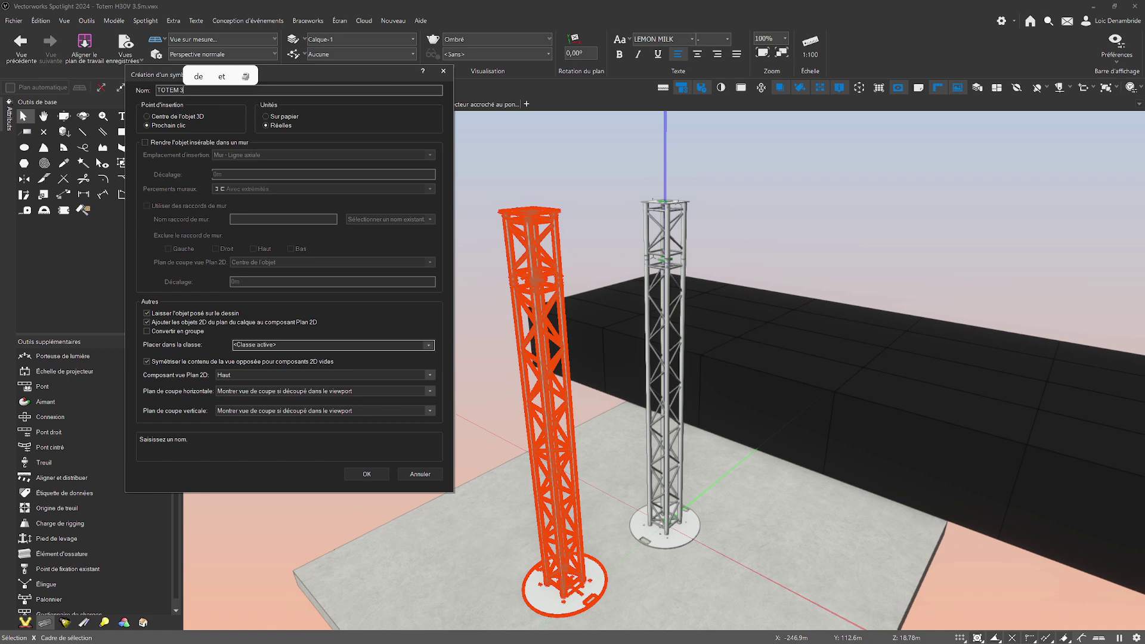
text(.5 metre)
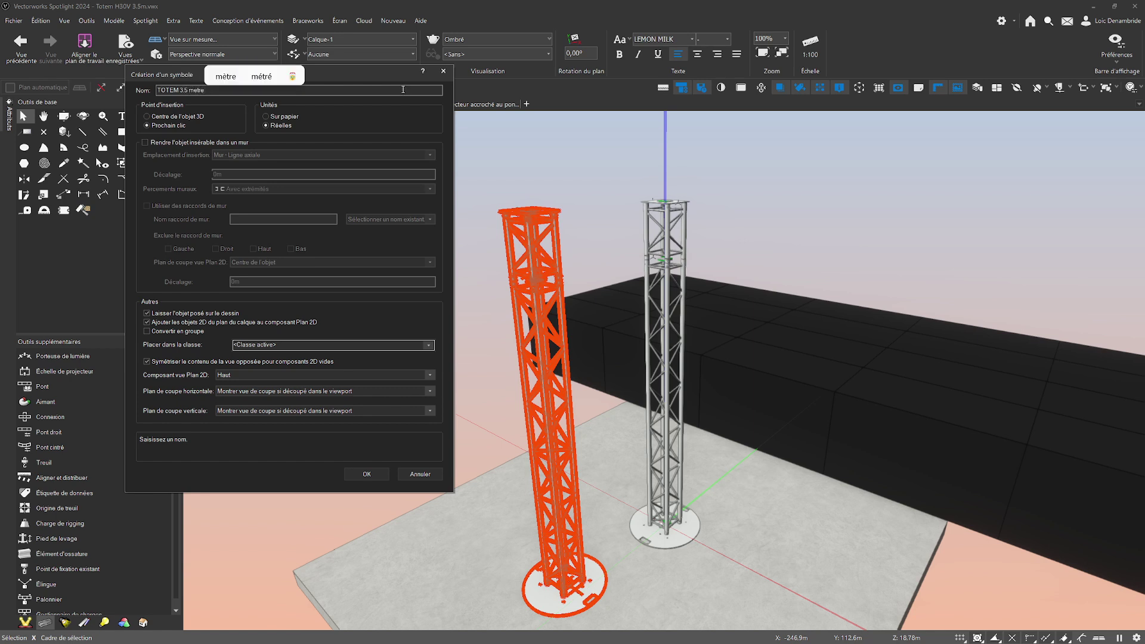
text( H)
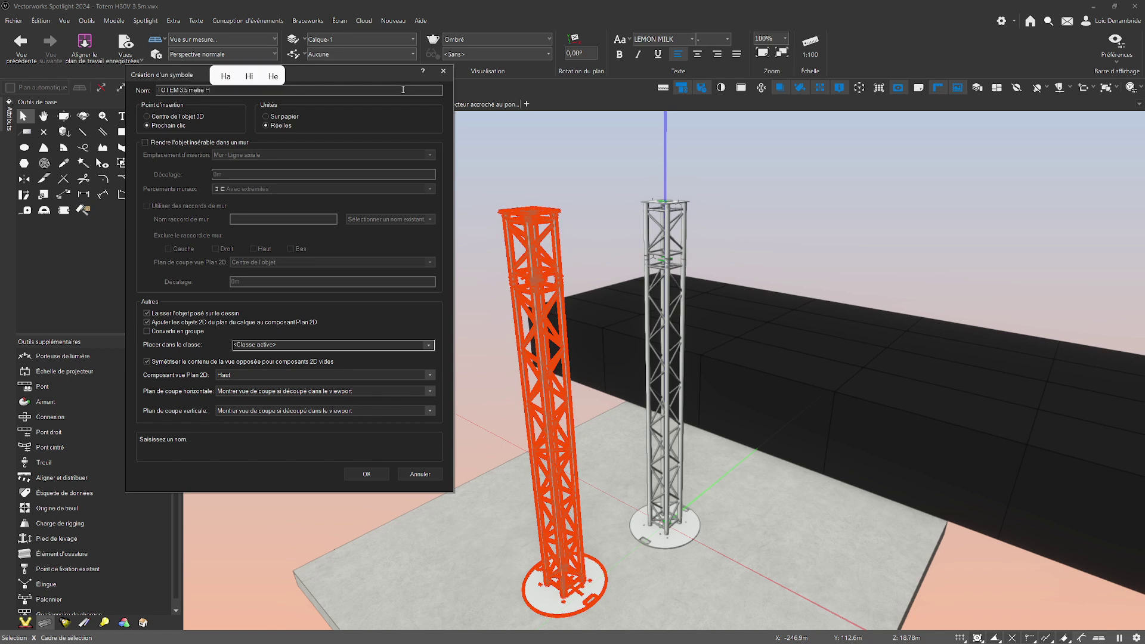
text(30V)
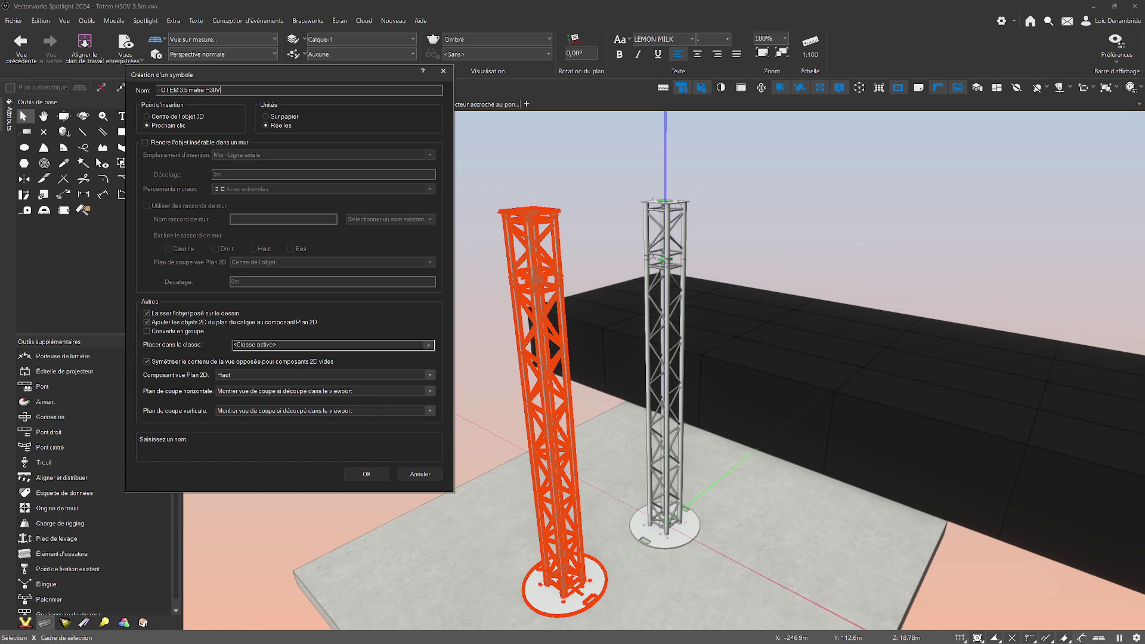
text( prolyte)
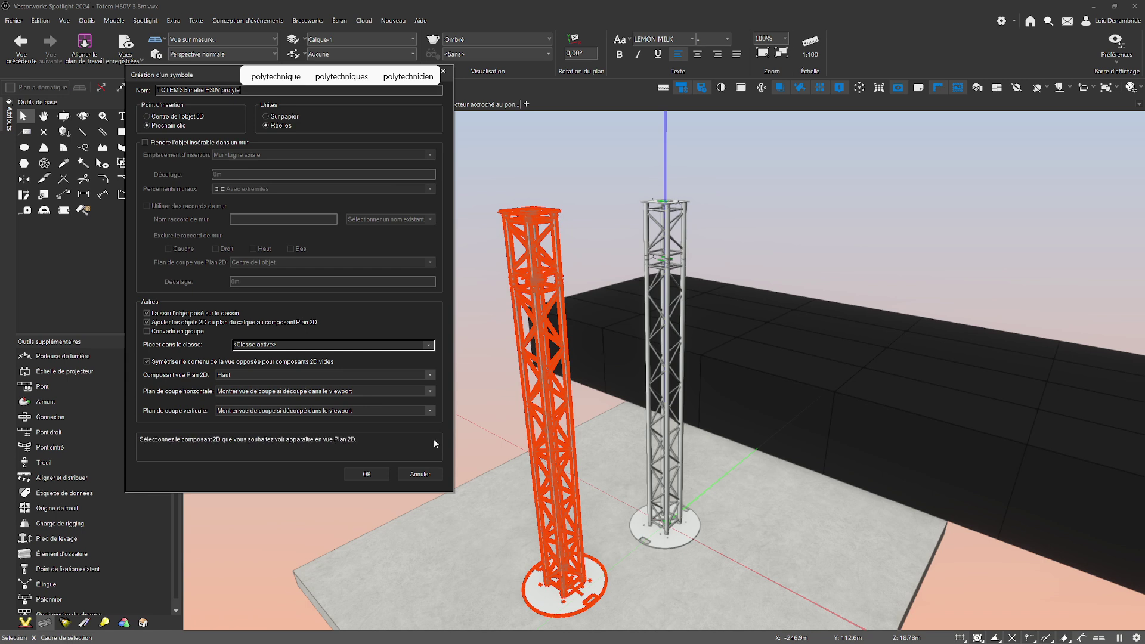
click(366, 474)
Step: Place the symbol's insertion point on the new totem's round base, beside its handle slot
middle_drag(401, 473, 400, 374)
scroll(568, 468, up, 2)
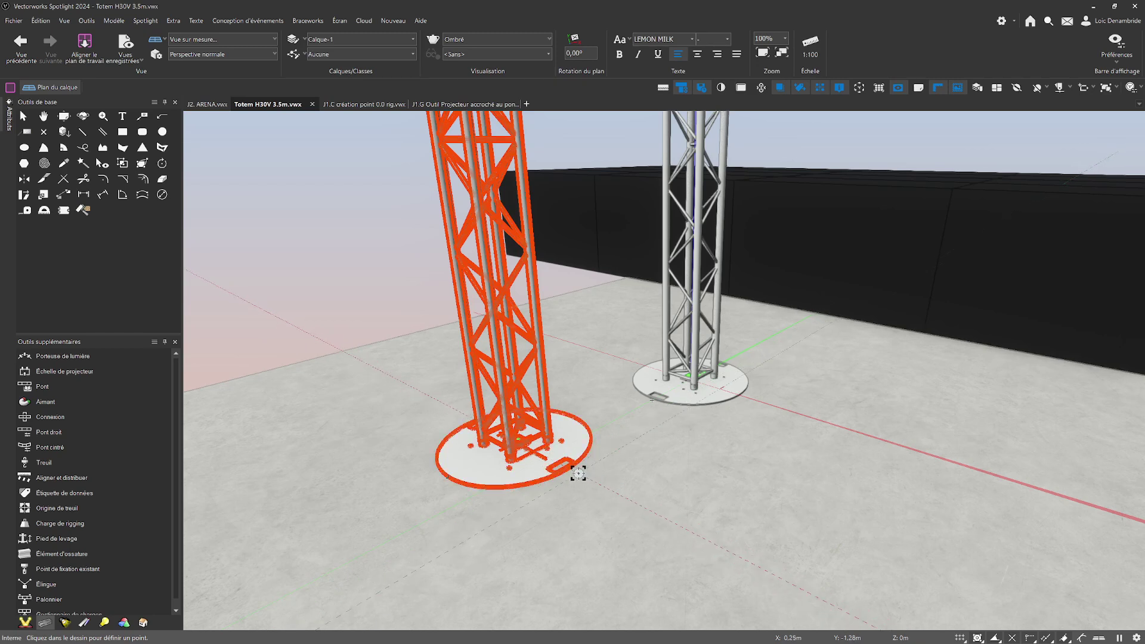
click(569, 469)
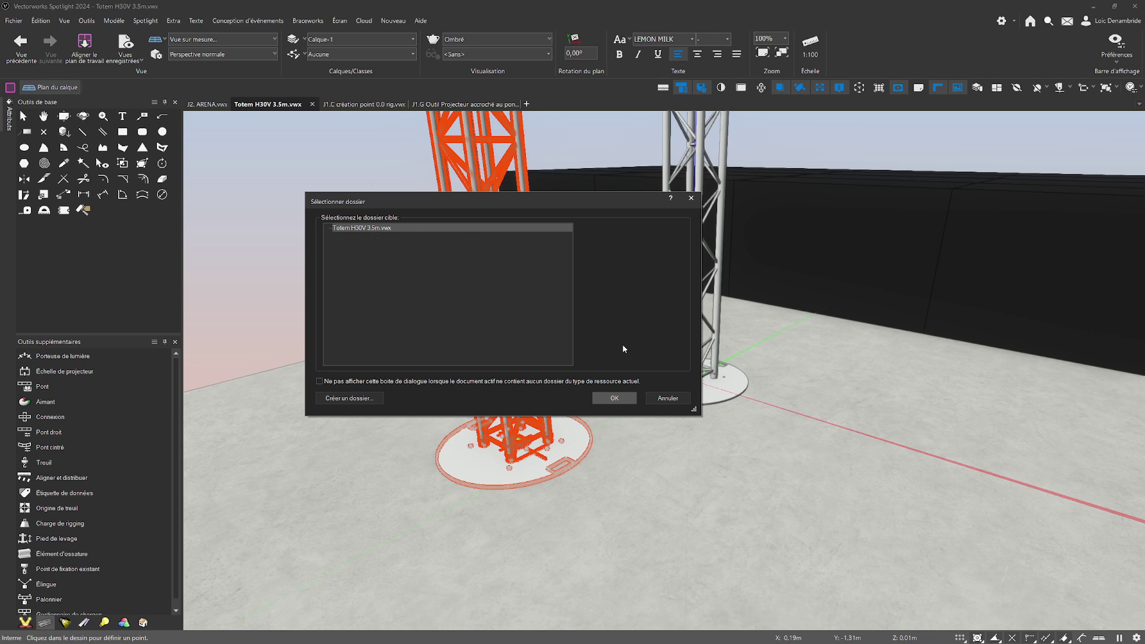
Step: Store the new totem symbol at the root of the Totem H30V 3.5m.vwx file
click(616, 401)
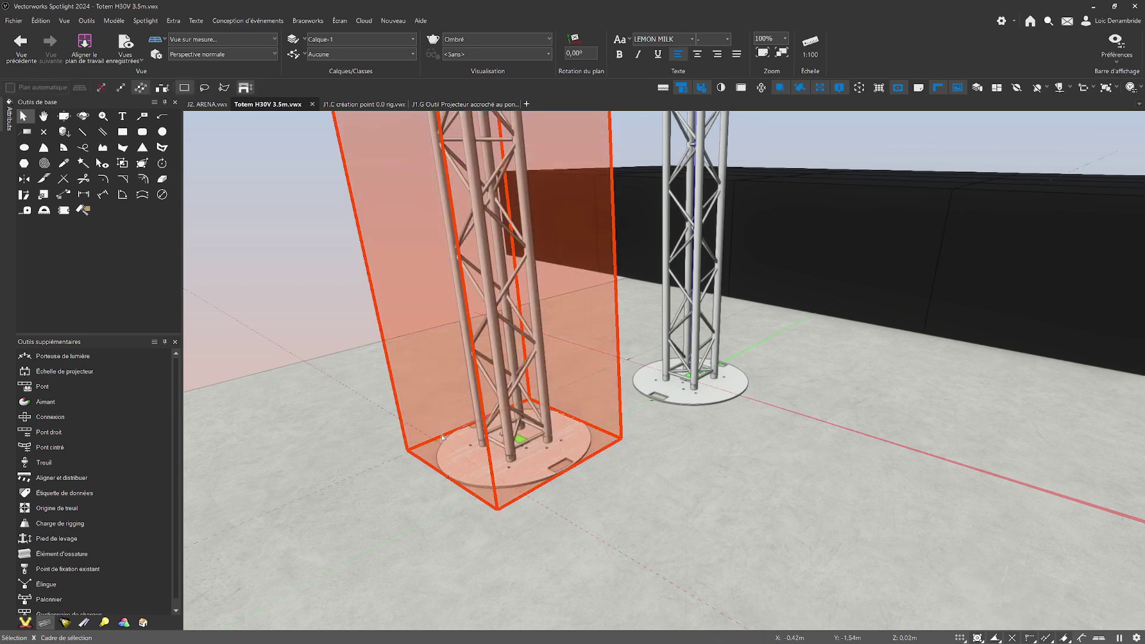
scroll(549, 405, down, 3)
scroll(550, 405, down, 1)
middle_drag(556, 423, 548, 501)
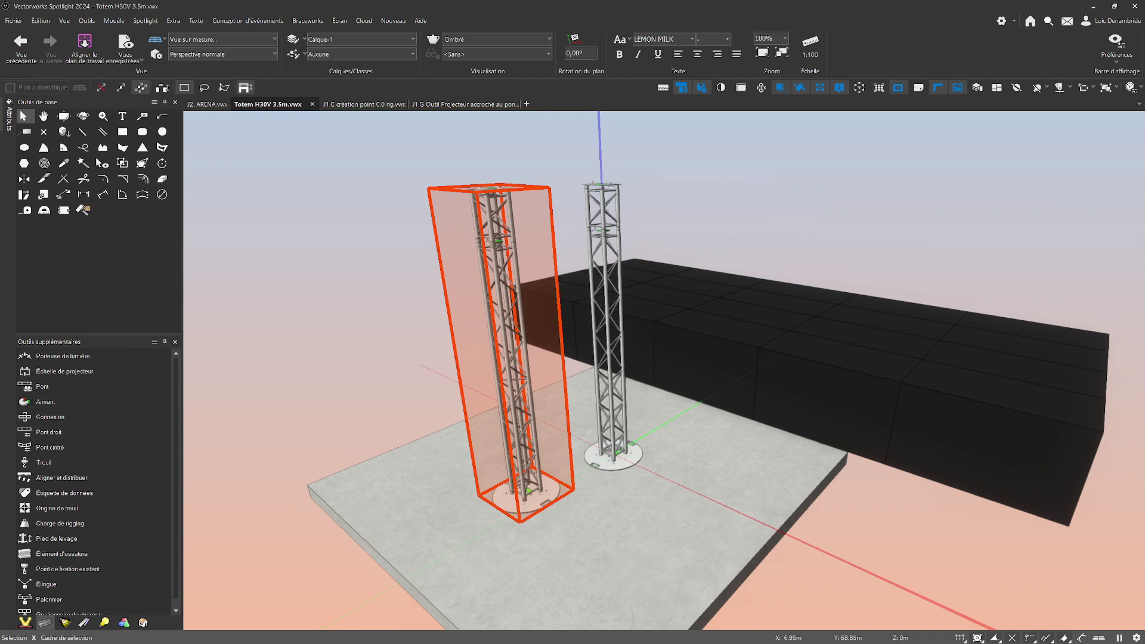
Step: Insert the "TOTEM 3.5 metre H30V prolyte" symbol from the resource manager onto the concrete slab, beyond the newly built totem
key(ctrl+r)
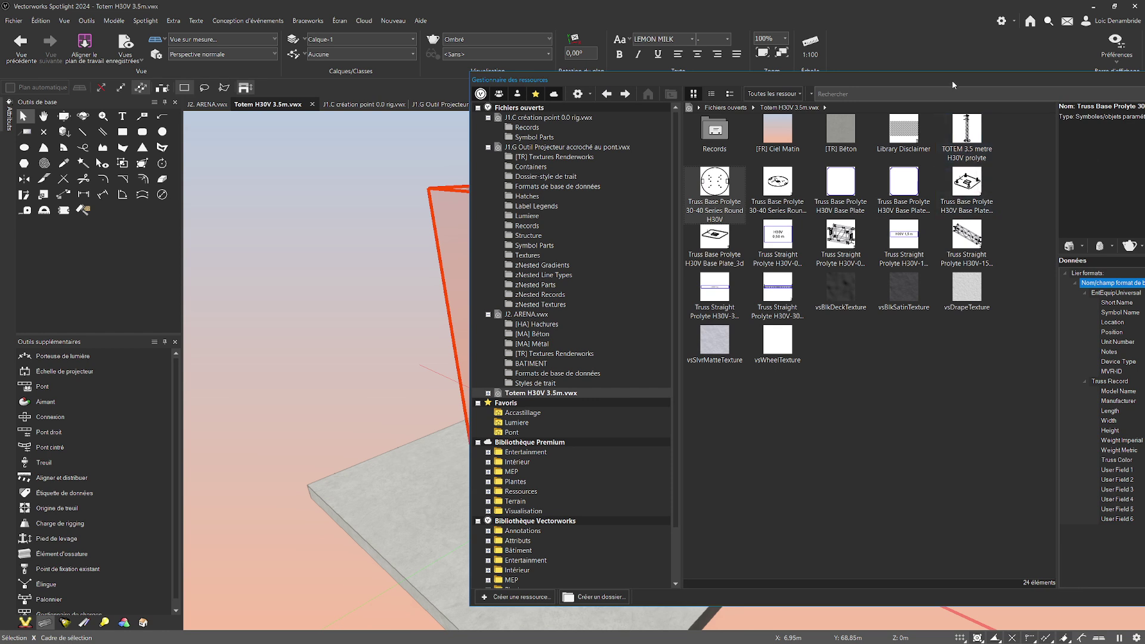
drag(952, 80, 1014, 72)
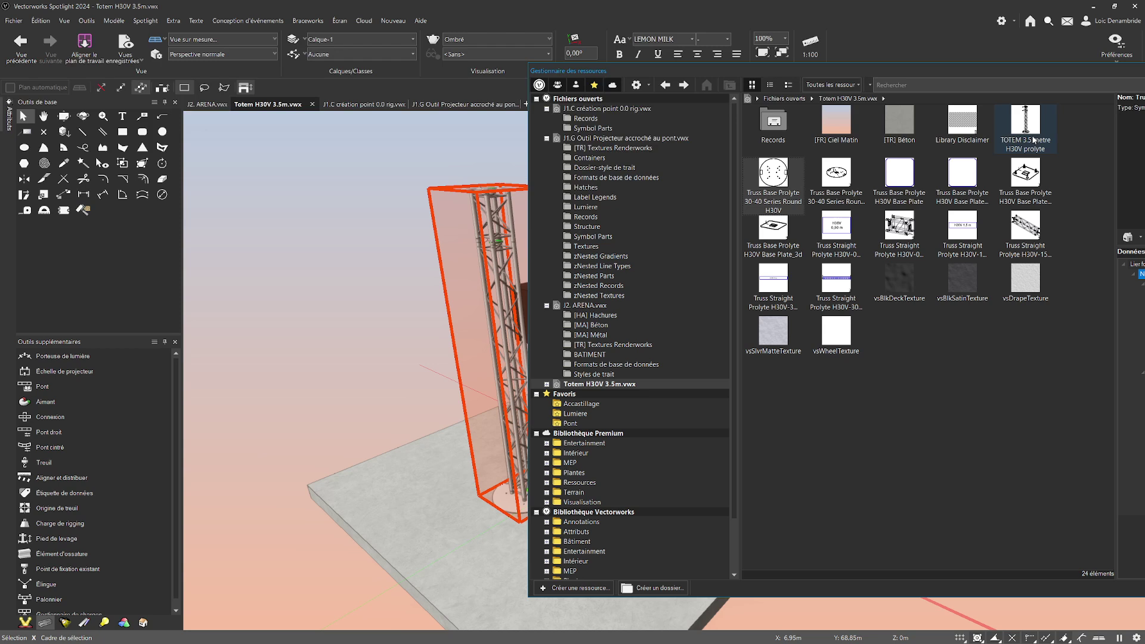
click(1027, 122)
mouse_move(570, 327)
mouse_down()
mouse_move(473, 460)
mouse_move(417, 503)
mouse_move(422, 468)
mouse_move(431, 488)
mouse_up()
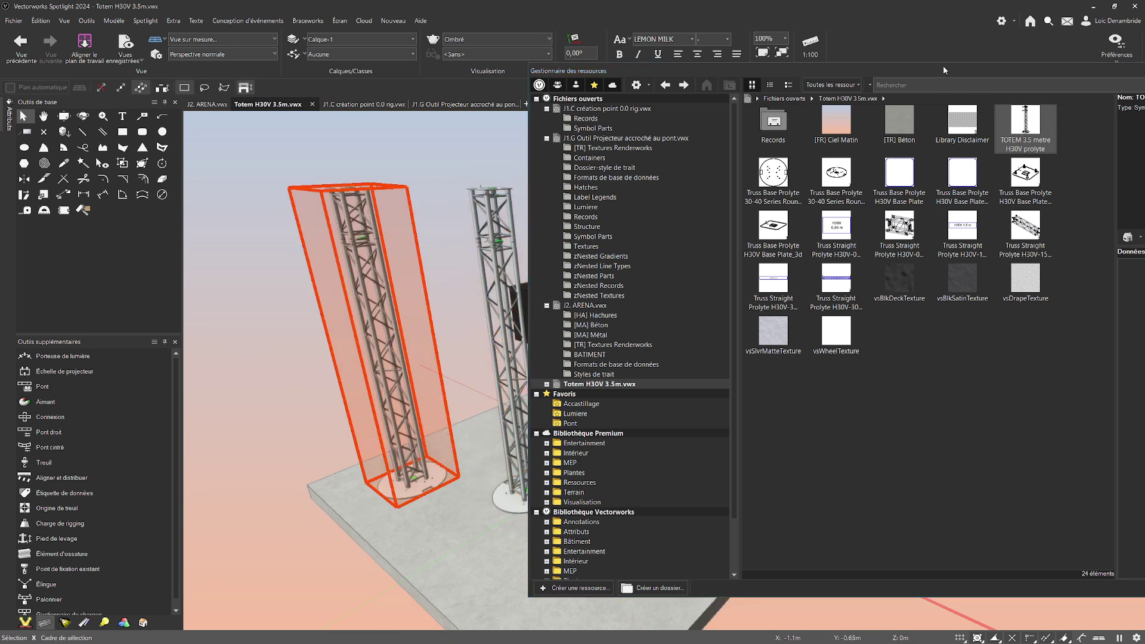
drag(949, 66, 1144, 73)
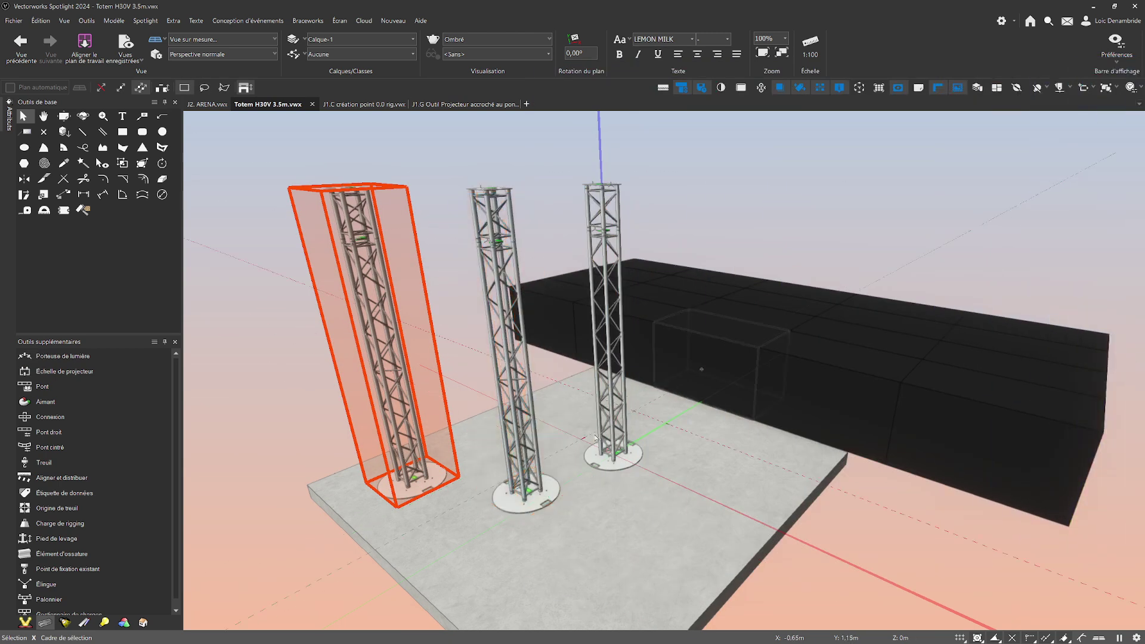
Step: Place another instance of the active totem symbol on the slab's free area in front of the original totem, then end symbol insertion
scroll(415, 518, up, 2)
ctrl+middle_drag(582, 540, 438, 486)
drag(439, 486, 425, 477)
key(x)
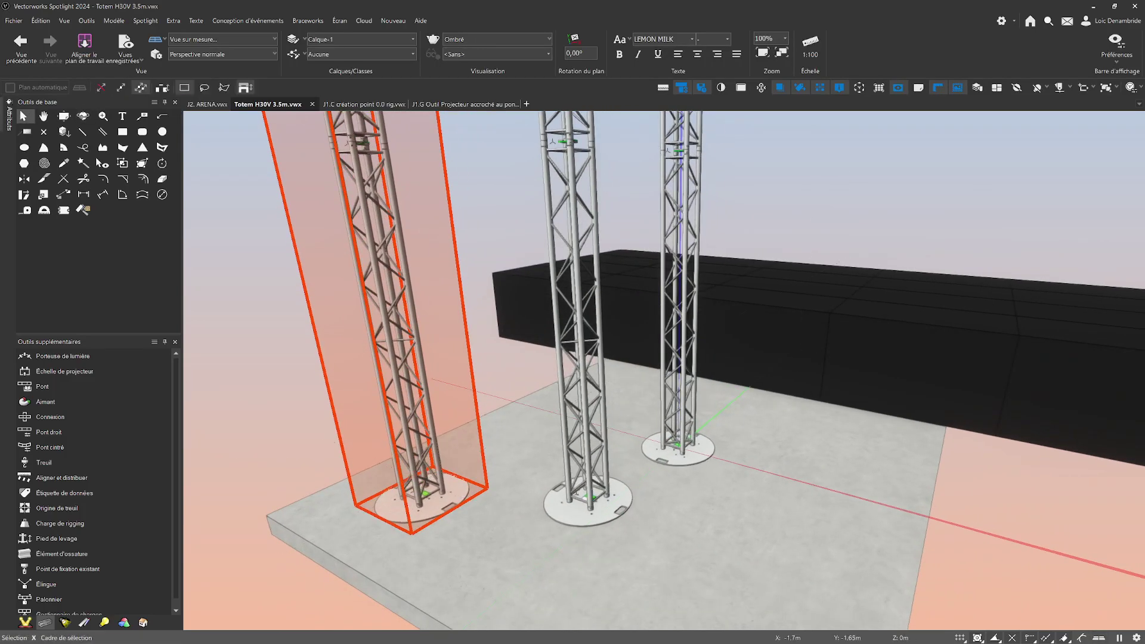
key(alt+agrave)
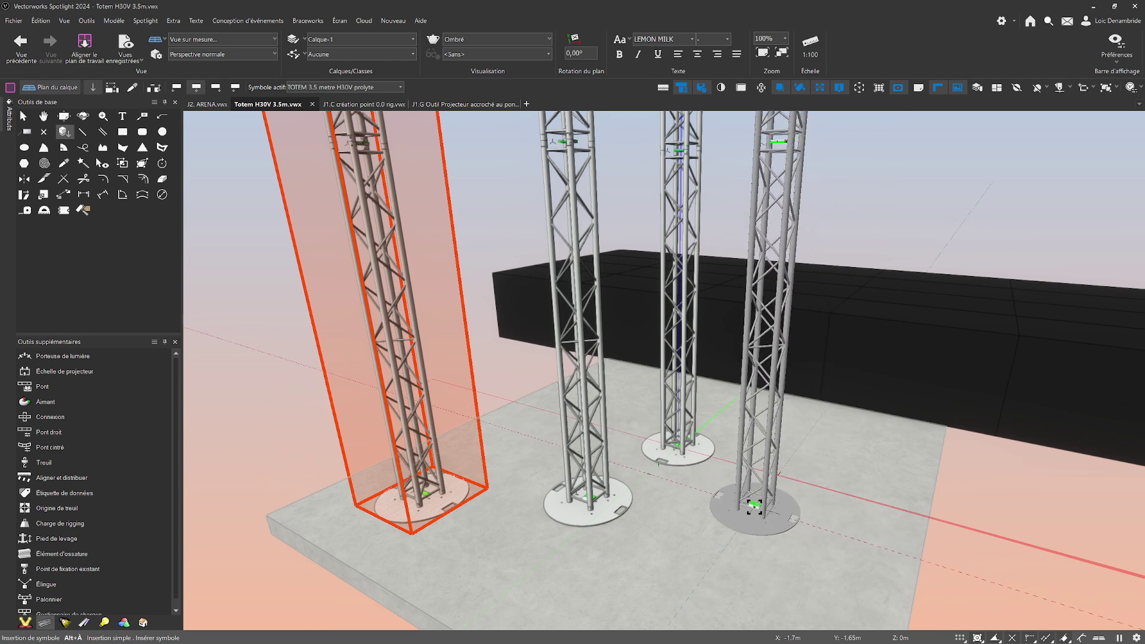
click(755, 507)
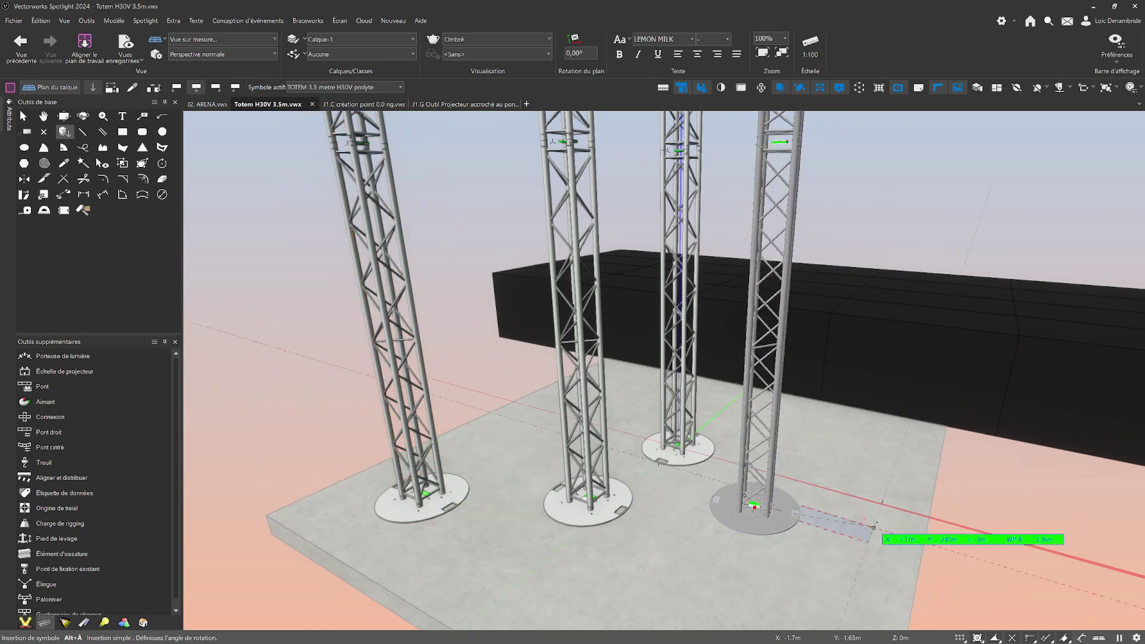
click(677, 539)
scroll(818, 524, down, 2)
ctrl+middle_drag(826, 238, 803, 288)
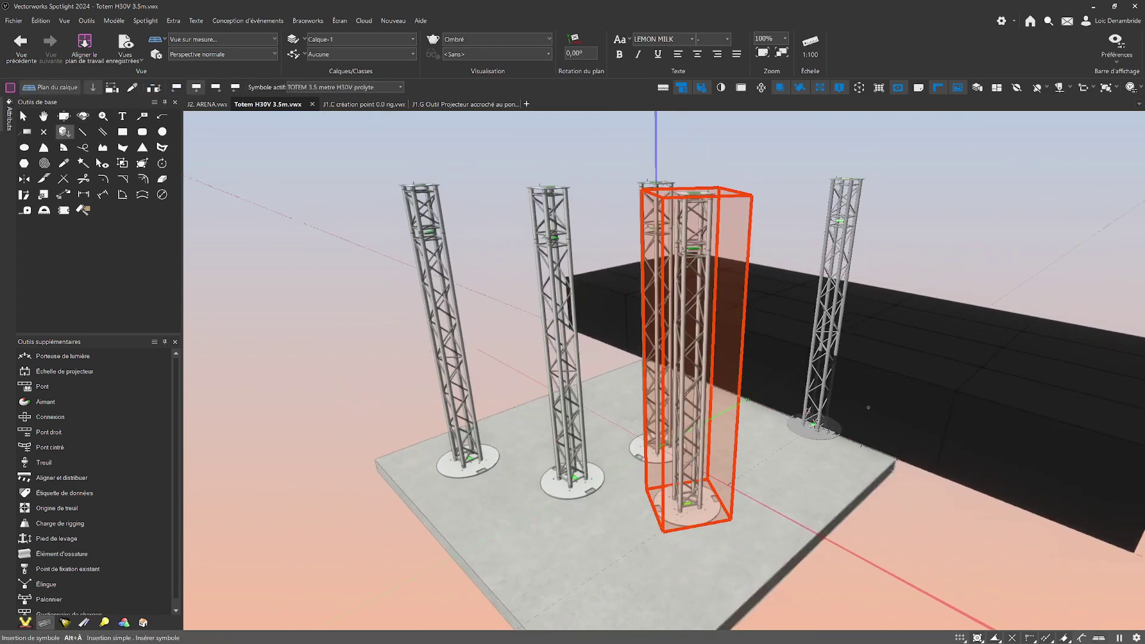
scroll(769, 411, up, 3)
scroll(770, 412, down, 5)
shift+middle_drag(769, 411, 639, 456)
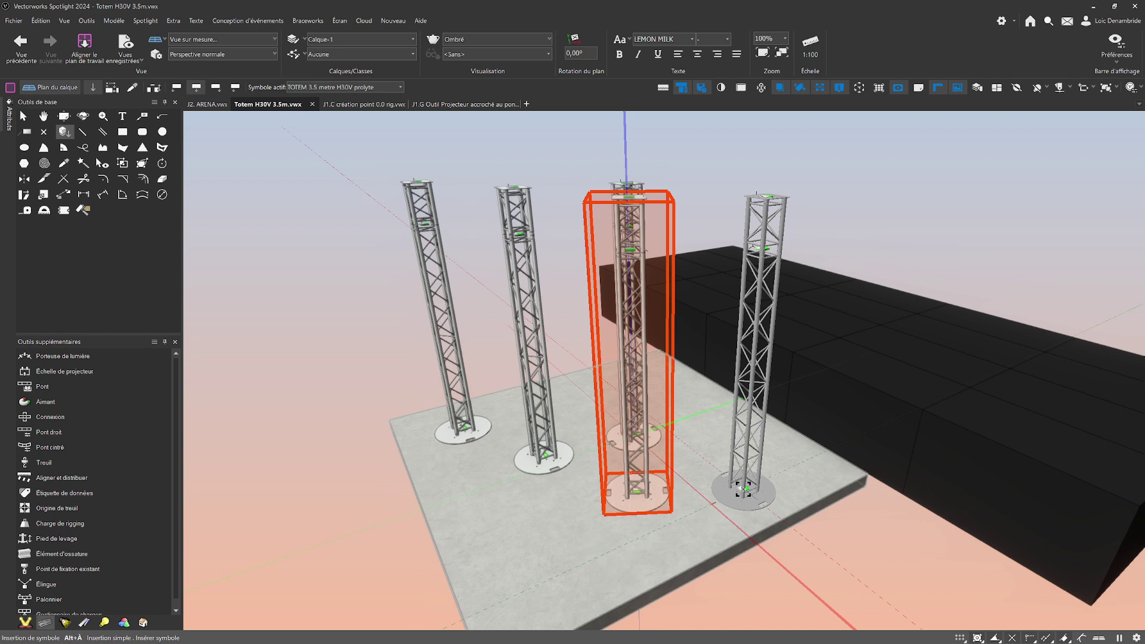
key(x)
key(x)
Step: Insert the "TOTEM 3.5 metre H30V prolyte" symbol on the near end of the black stage platforms and close the resource manager
middle_drag(690, 459, 646, 475)
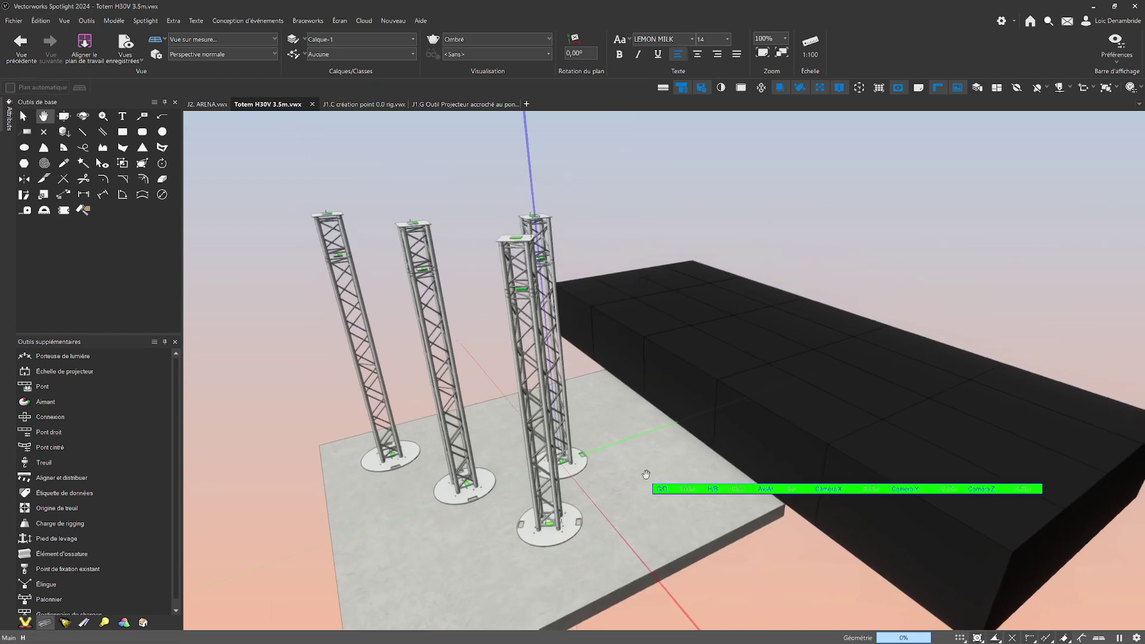
mouse_move(732, 431)
ctrl+middle_down()
mouse_move(748, 417)
mouse_move(733, 419)
ctrl+middle_up()
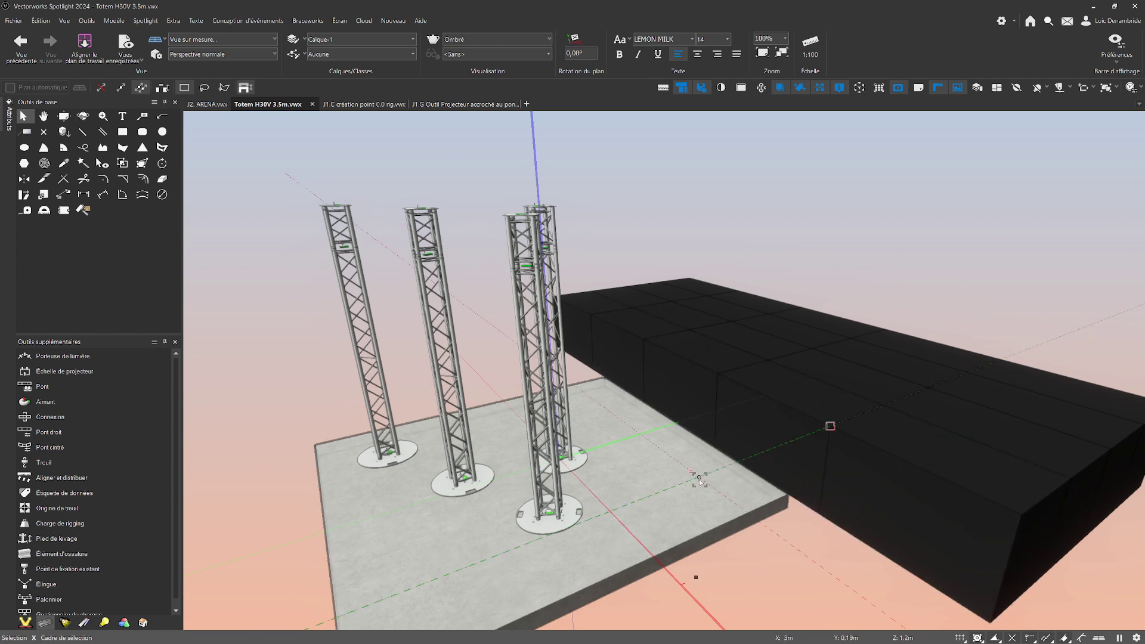
shift+middle_drag(691, 489, 772, 406)
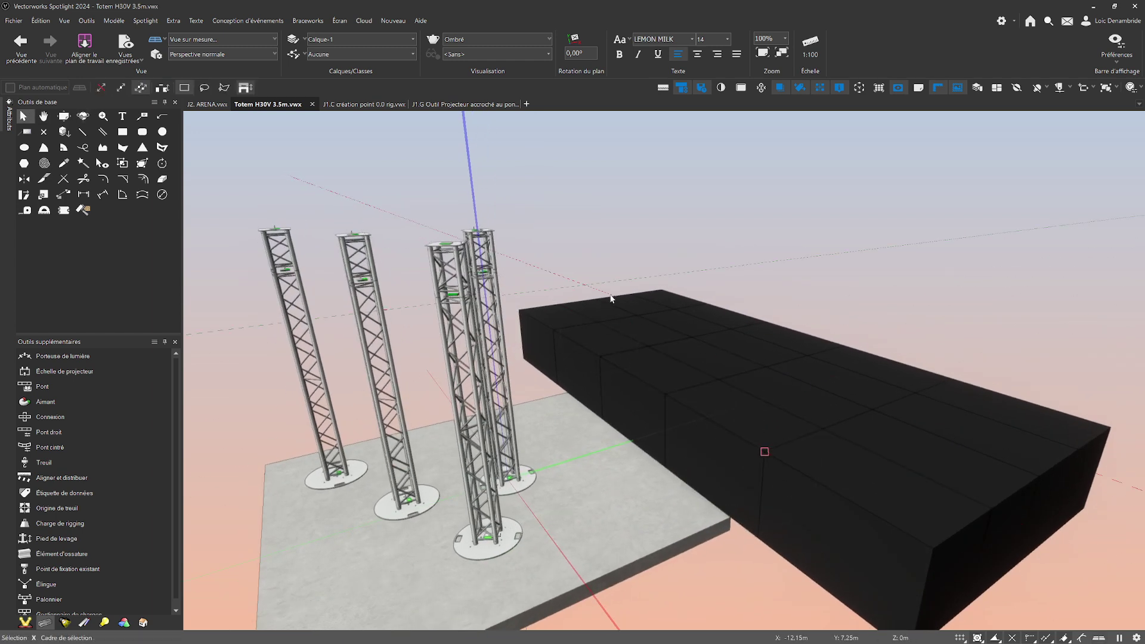
ctrl+middle_drag(769, 463, 806, 363)
scroll(752, 413, up, 2)
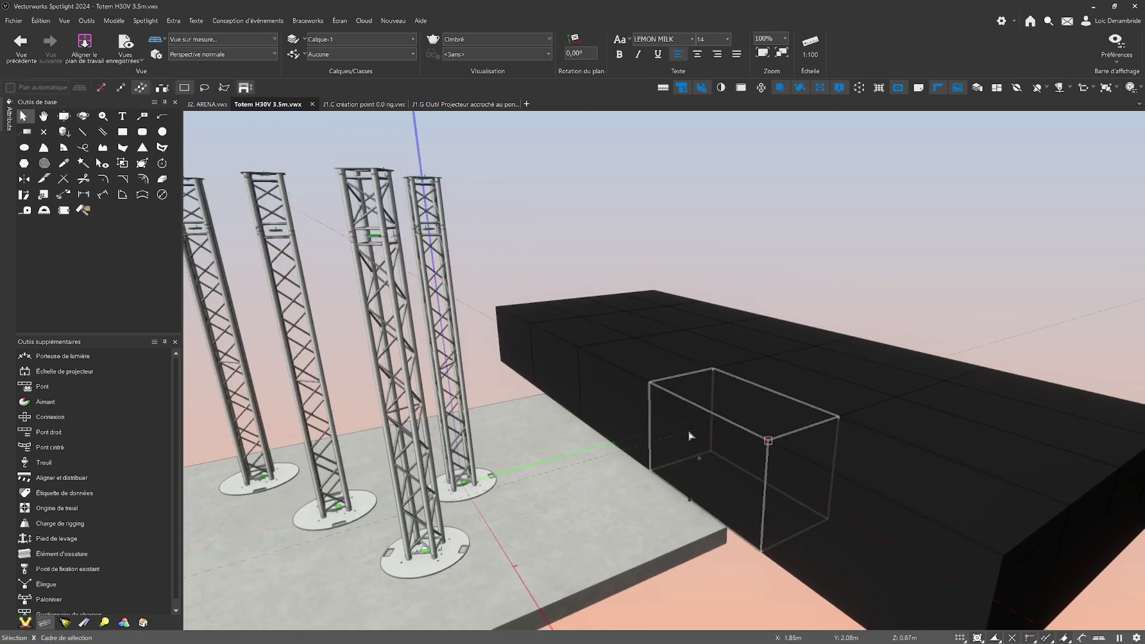
shift+middle_drag(565, 486, 788, 377)
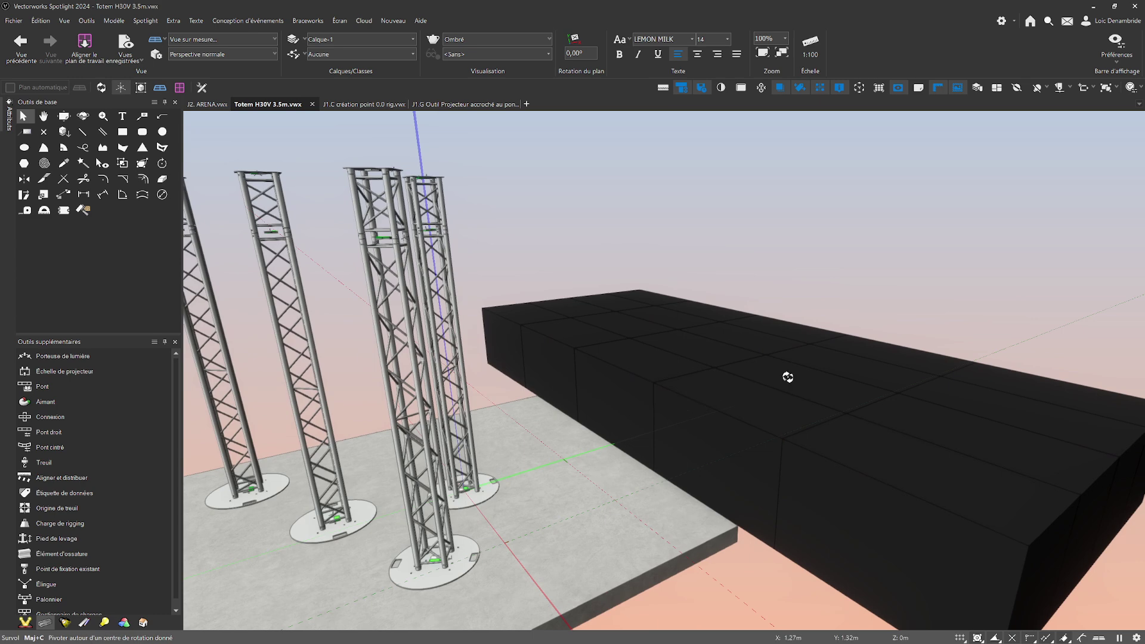
drag(1144, 86, 326, 278)
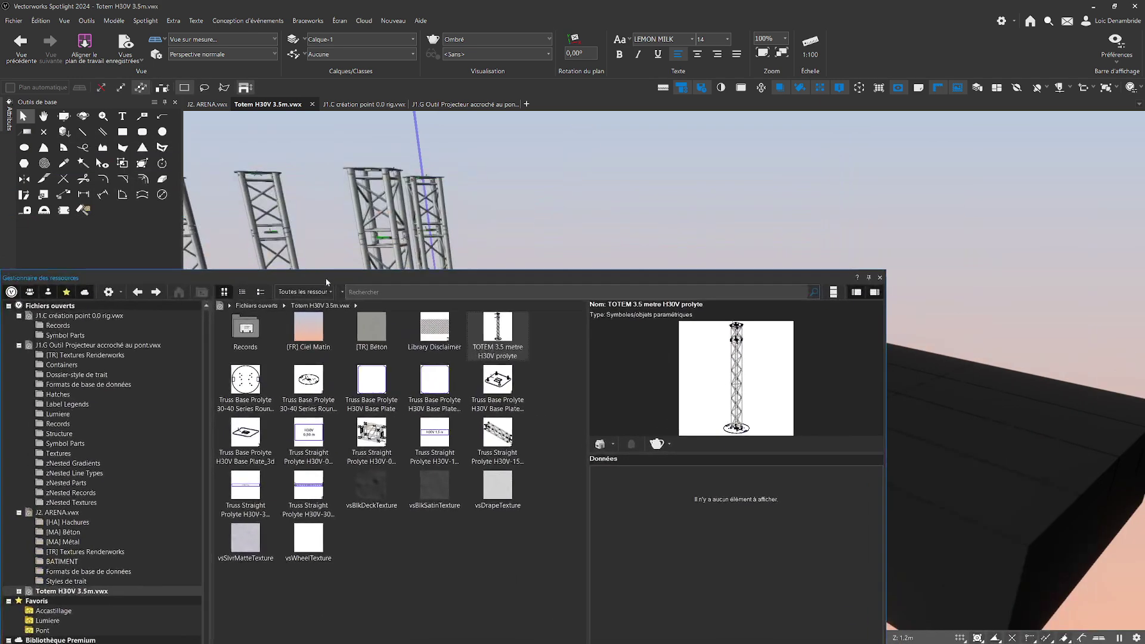
double_click(498, 338)
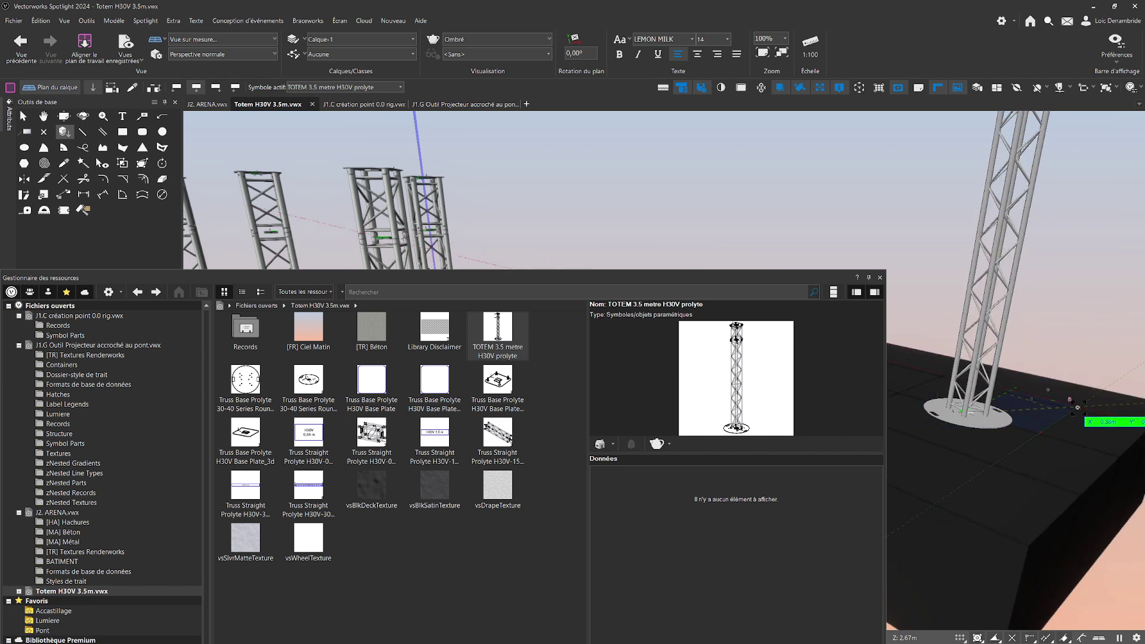
click(969, 416)
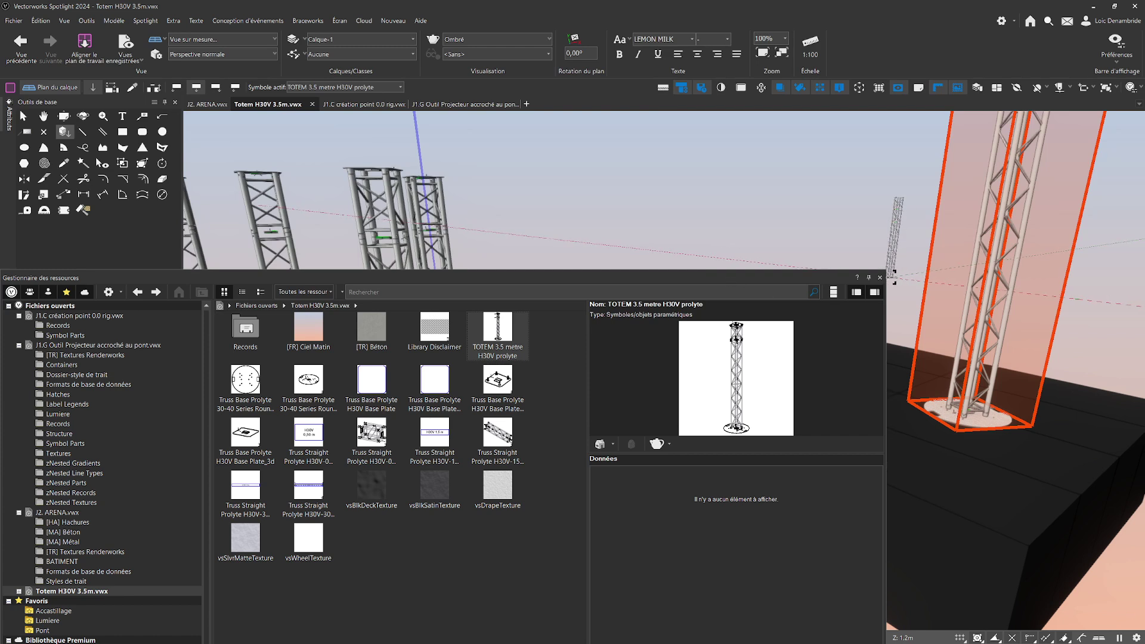
click(881, 278)
Step: Place two more totem symbols side by side at the far end of the black stage platforms and end symbol insertion
scroll(762, 353, down, 2)
middle_drag(749, 383, 680, 432)
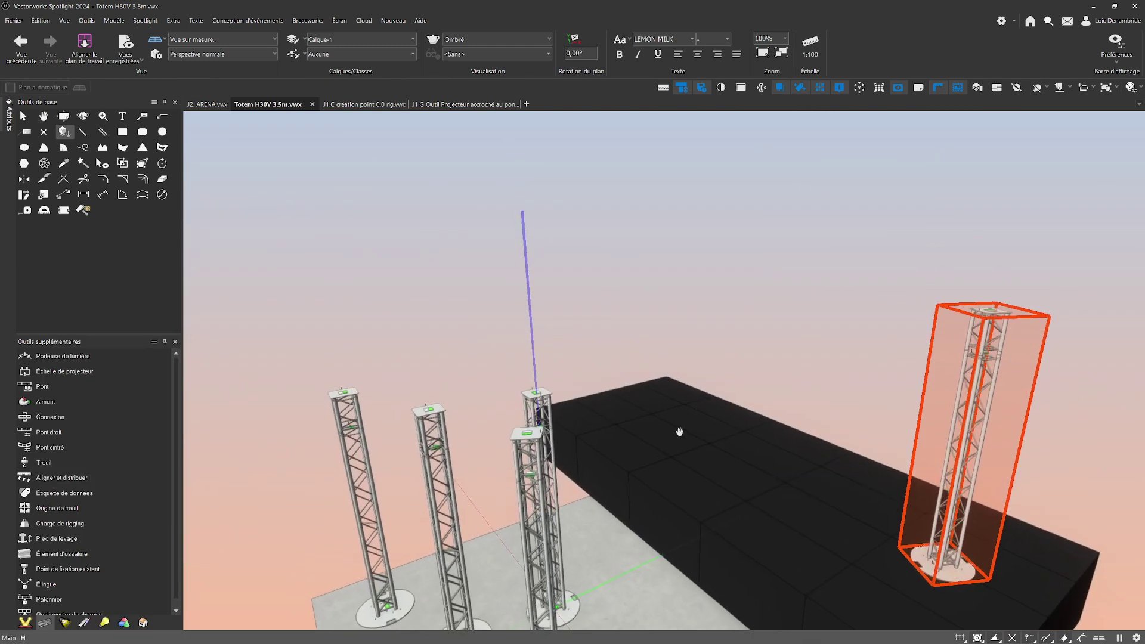
click(634, 419)
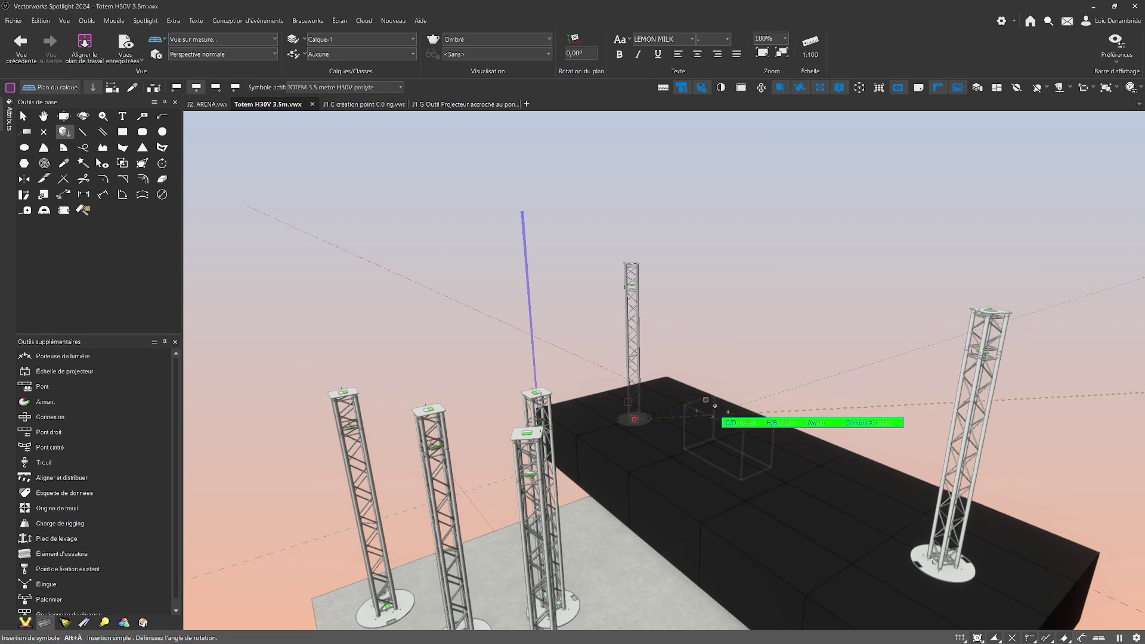
click(705, 431)
click(694, 435)
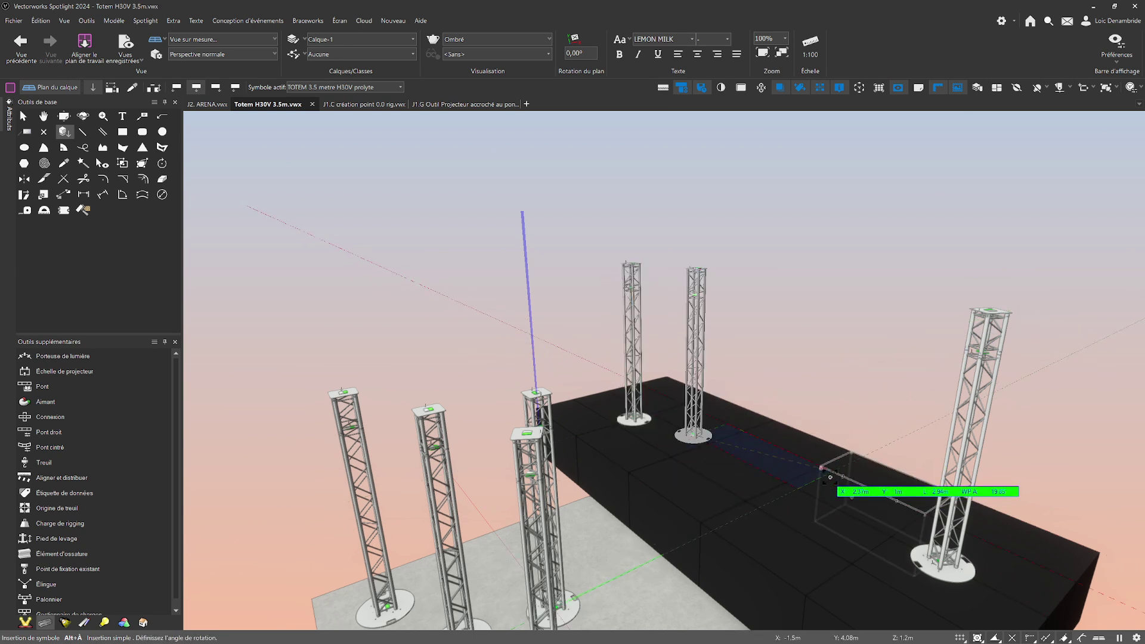
click(792, 447)
key(x)
key(x)
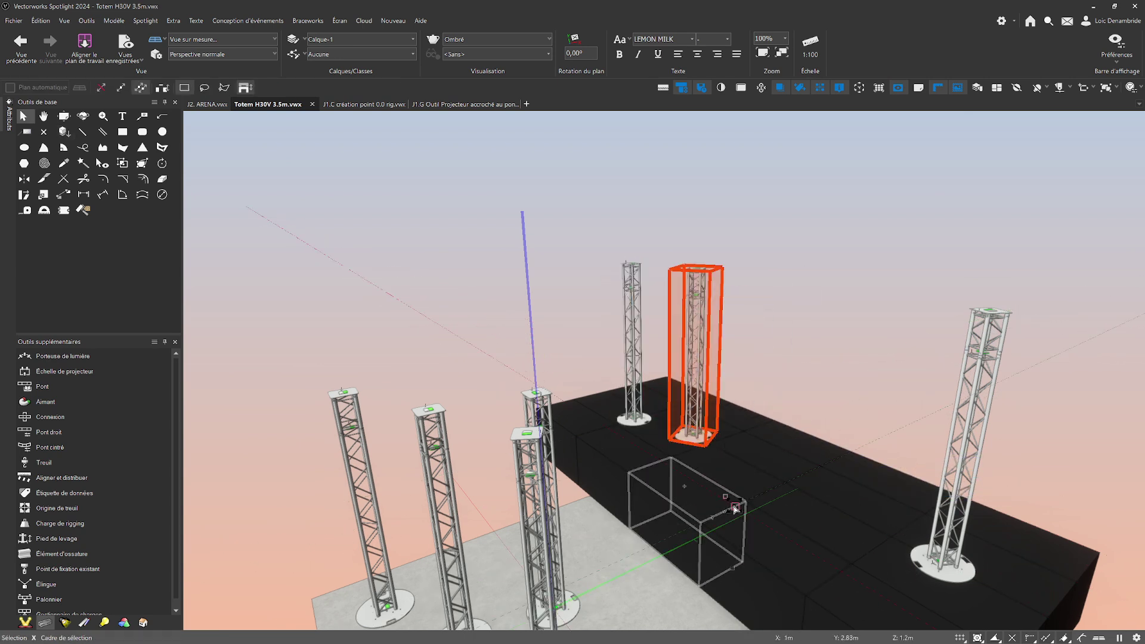
Step: Review the export destinations offered for the "TOTEM 3.5 metre H30V prolyte" symbol, without exporting it, and move the resource manager aside
ctrl+middle_drag(624, 575, 745, 427)
middle_drag(805, 557, 721, 486)
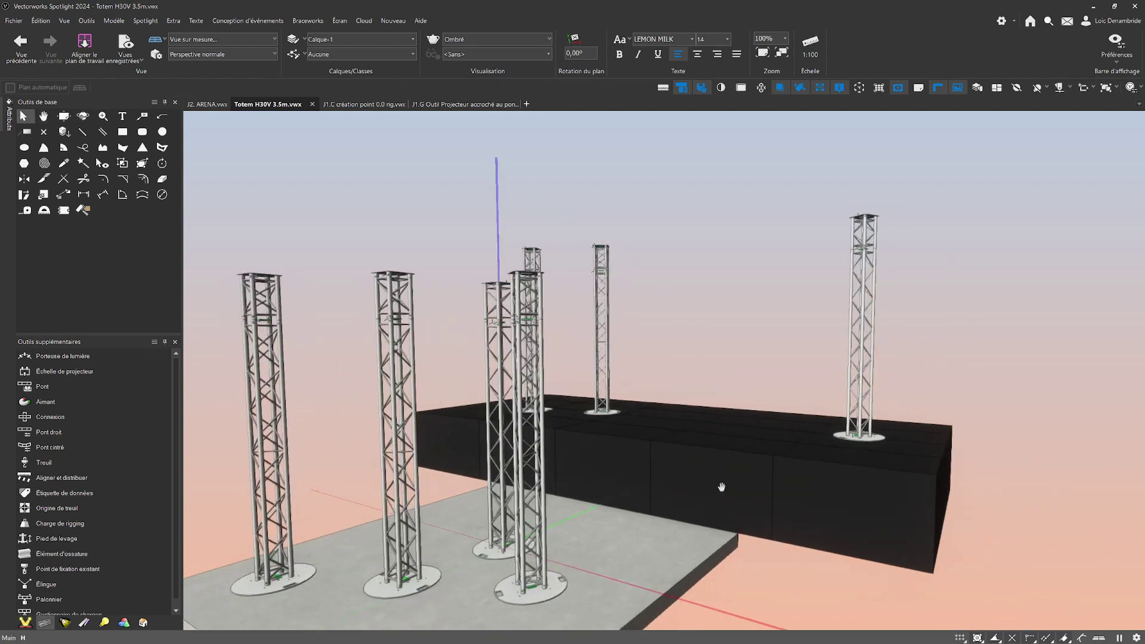
mouse_move(590, 539)
ctrl+middle_down()
mouse_move(578, 545)
mouse_move(623, 542)
mouse_move(555, 561)
mouse_move(597, 531)
ctrl+middle_up()
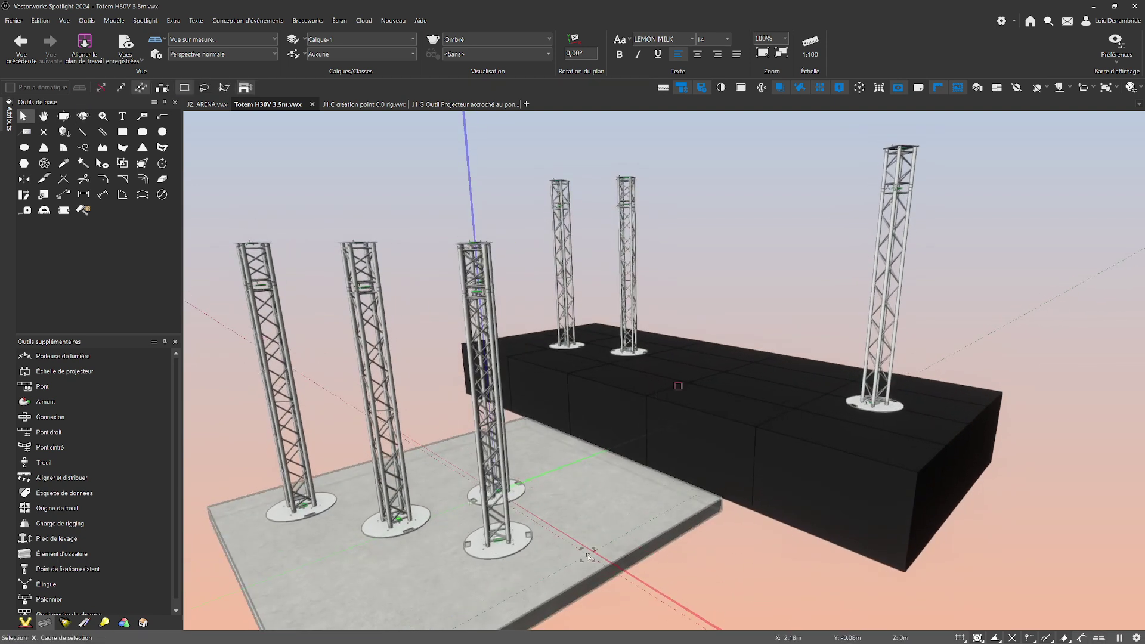
shift+middle_drag(588, 556, 664, 528)
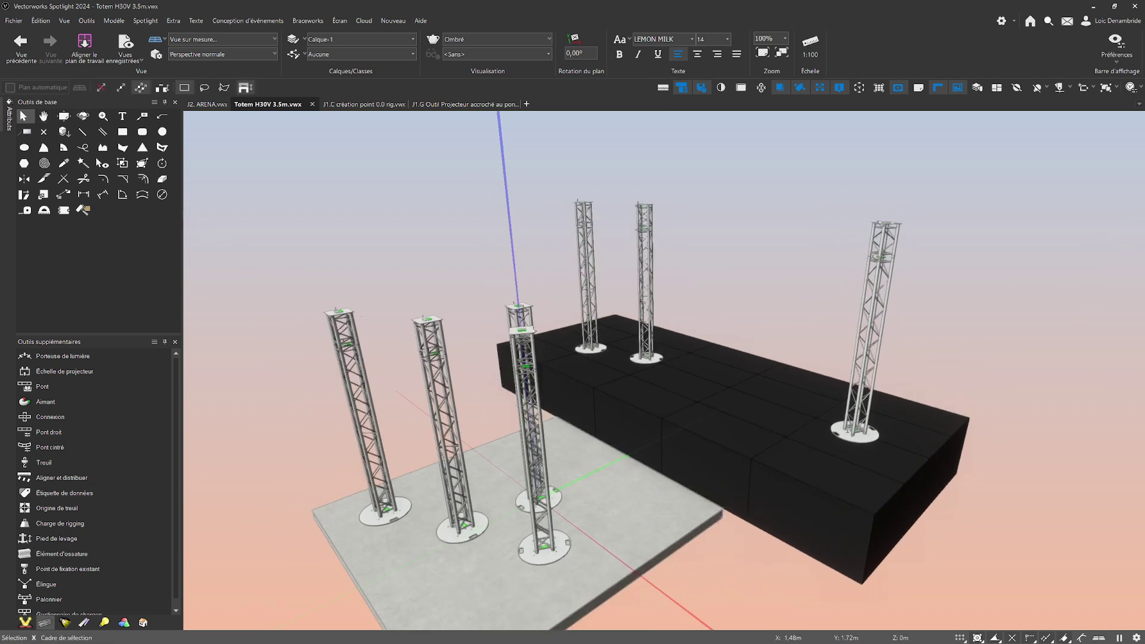
key(ctrl+r)
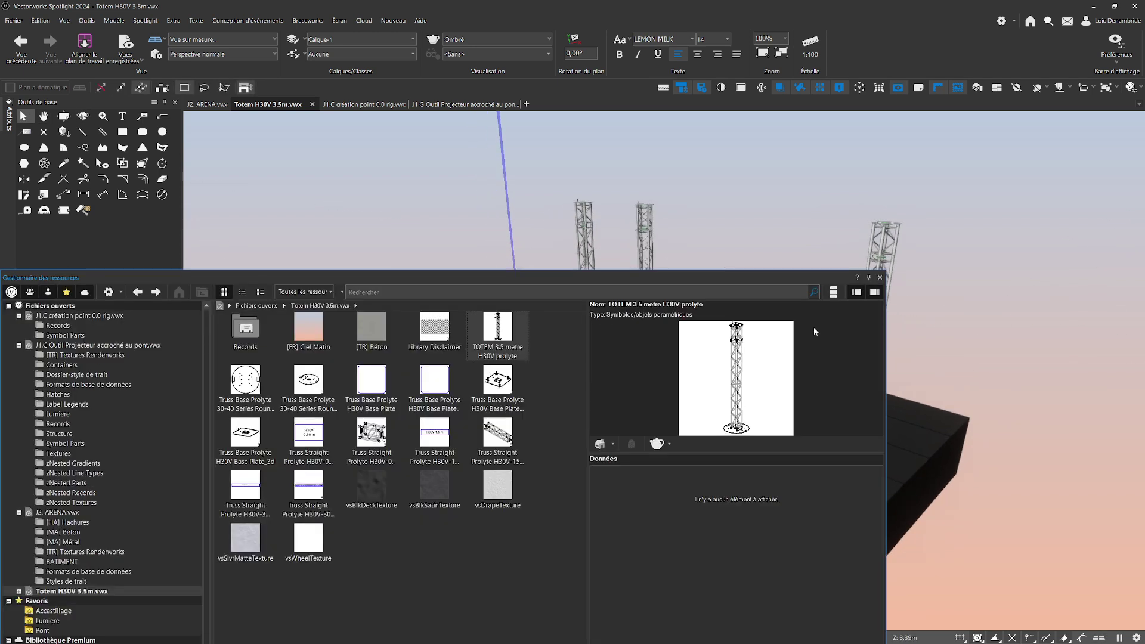
right_click(498, 334)
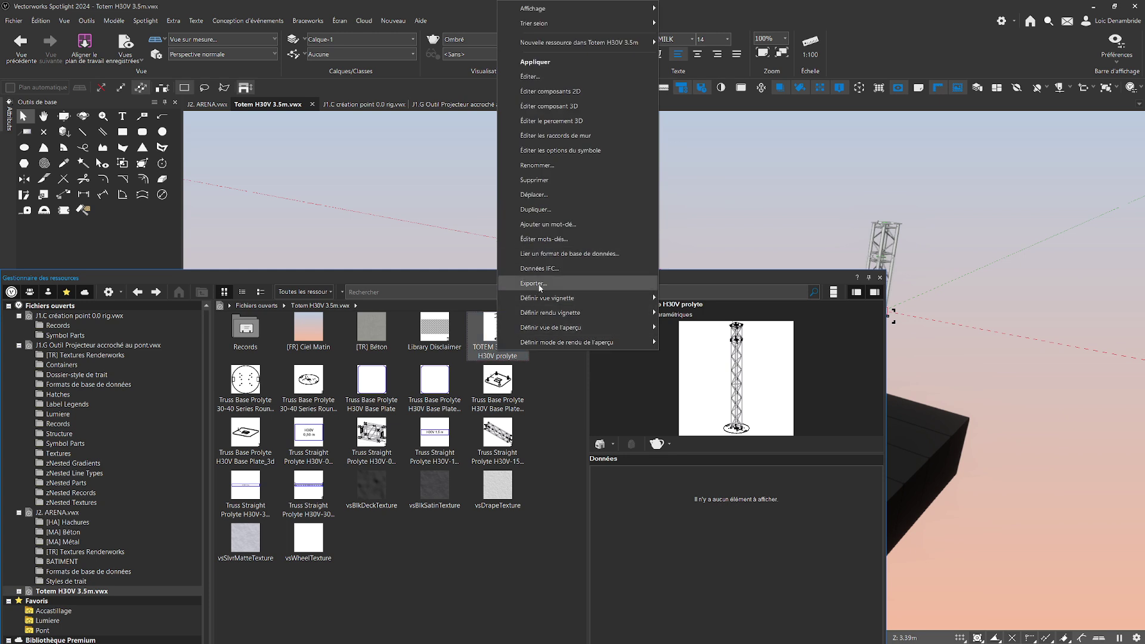
click(540, 284)
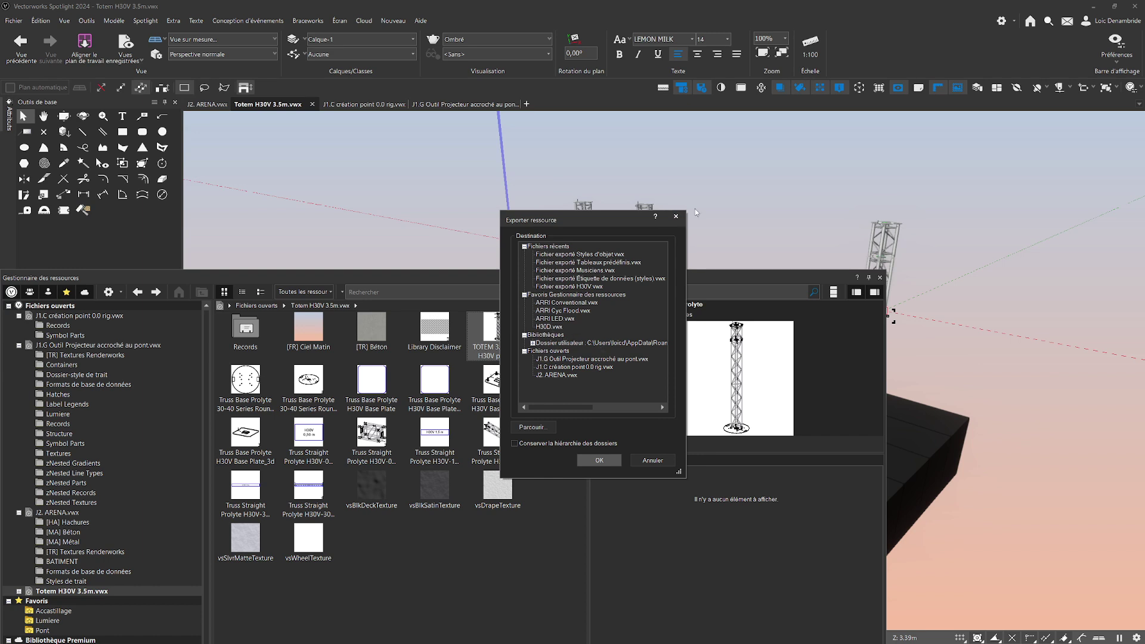
click(684, 219)
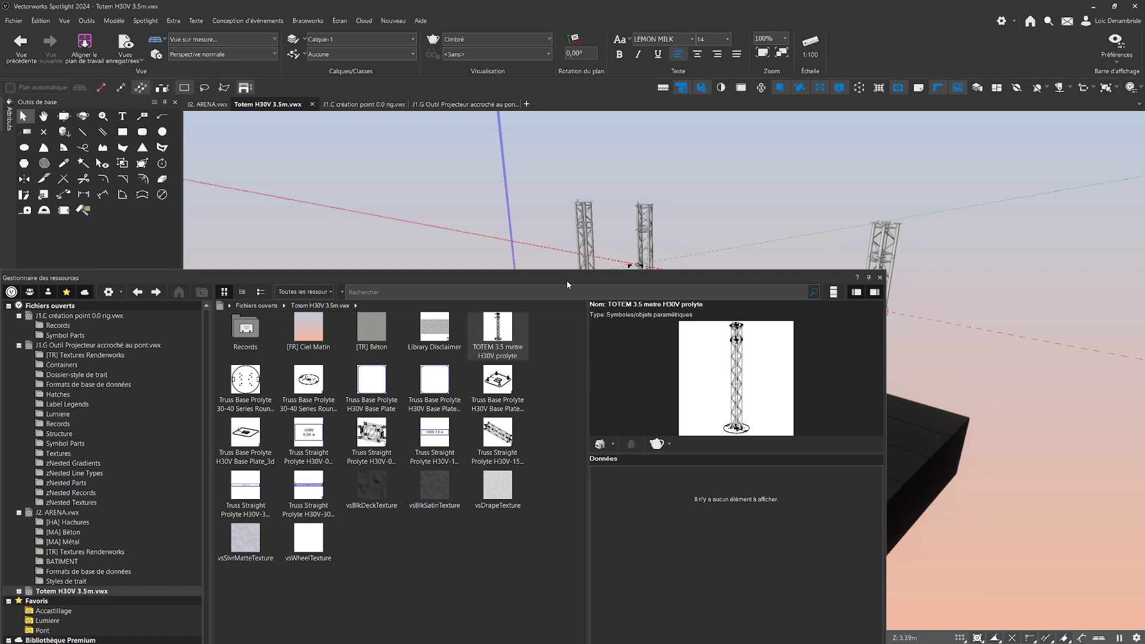
drag(566, 280, 1144, 221)
Step: Examine the totems placed on the concrete slab and on the black stage platforms from several angles and distances
ctrl+middle_drag(670, 424, 781, 375)
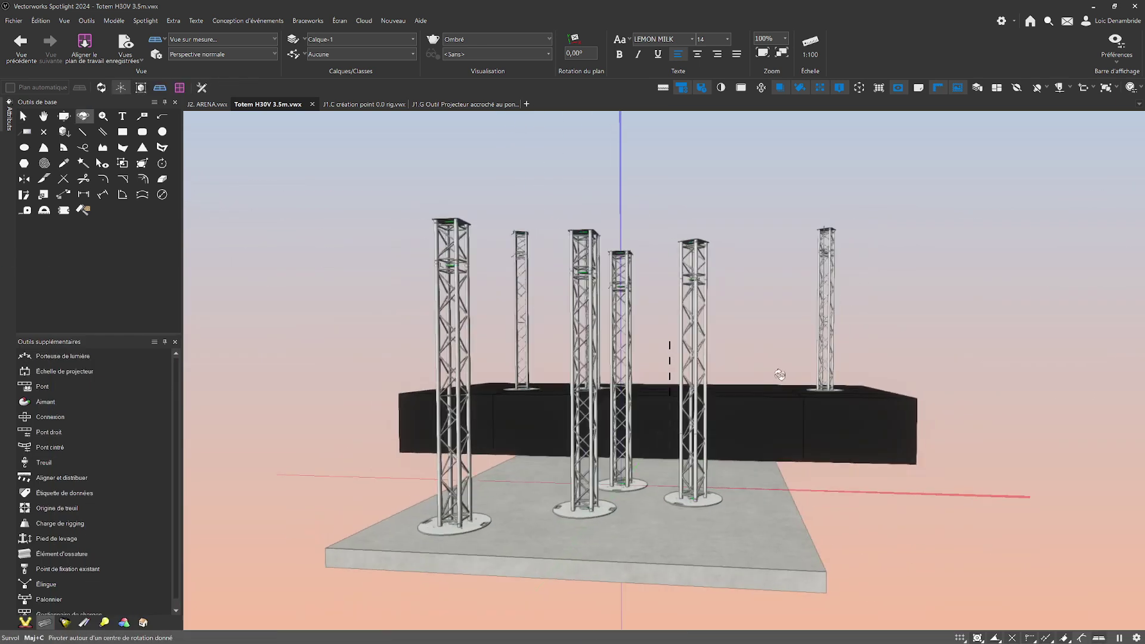
drag(780, 375, 520, 294)
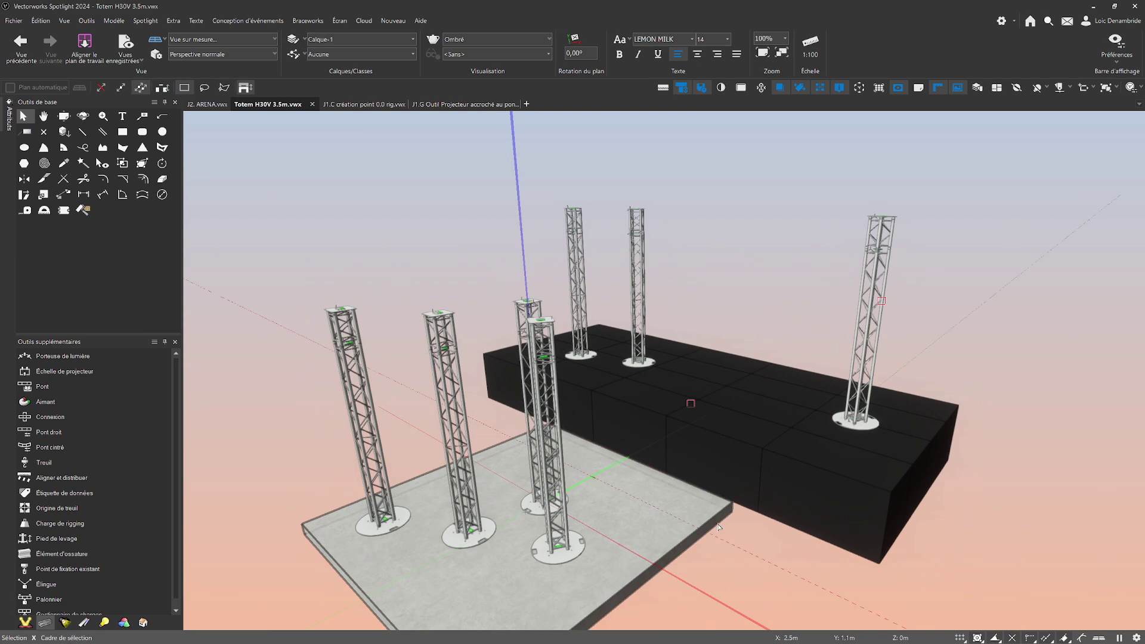
scroll(583, 402, up, 2)
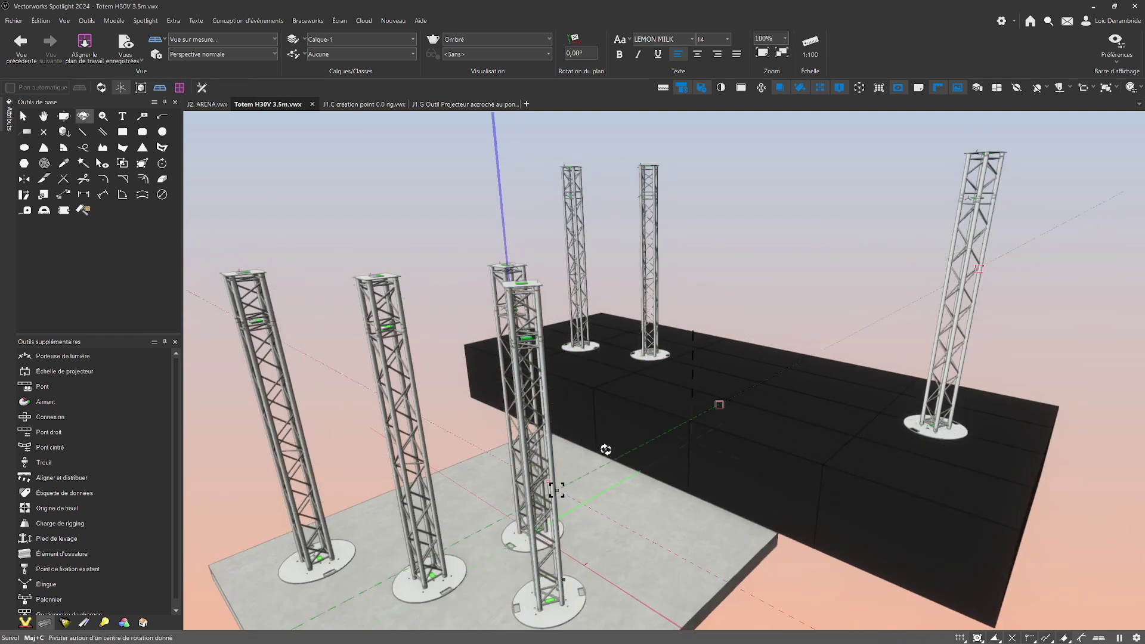
ctrl+middle_drag(606, 450, 601, 412)
scroll(554, 404, up, 3)
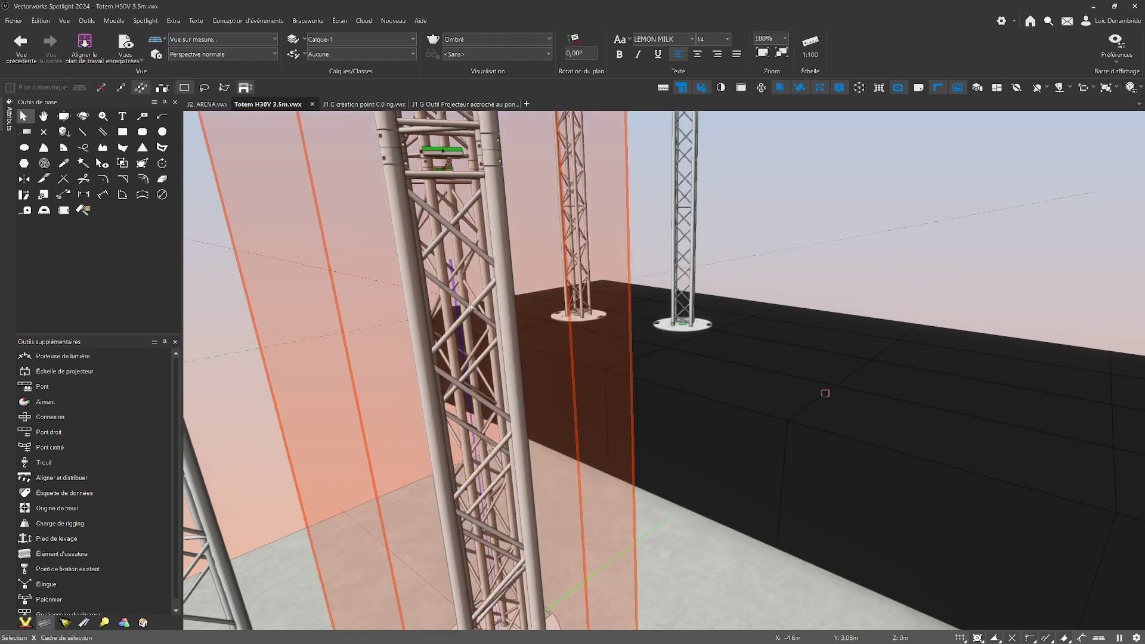
scroll(471, 307, down, 3)
ctrl+middle_drag(512, 350, 522, 360)
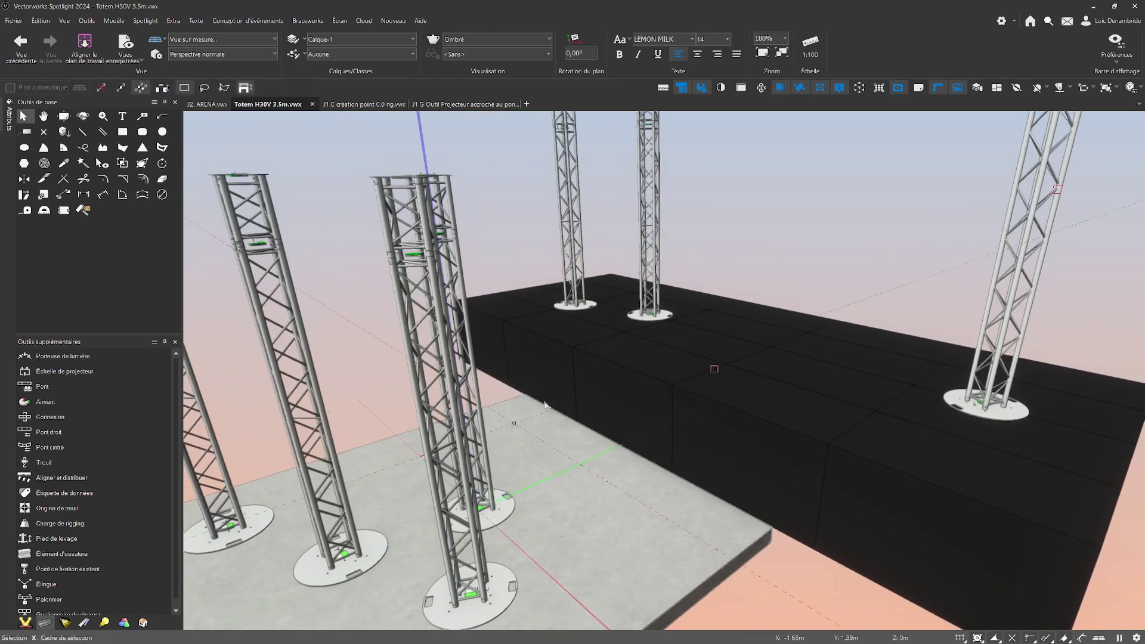
middle_drag(546, 405, 593, 382)
scroll(595, 384, down, 2)
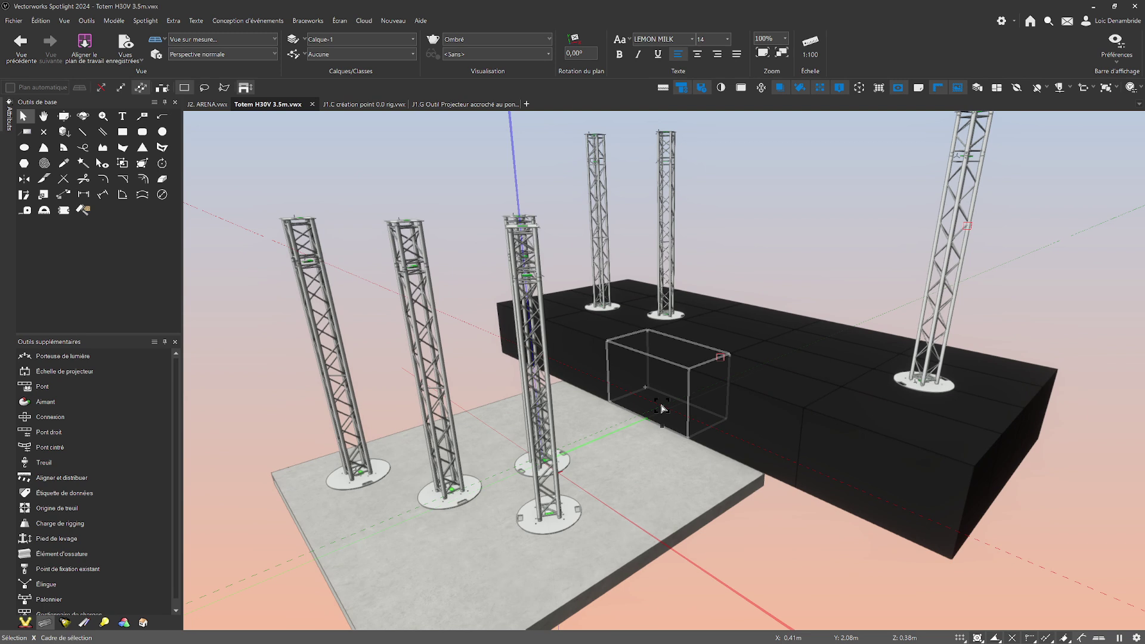
shift+middle_drag(656, 407, 601, 447)
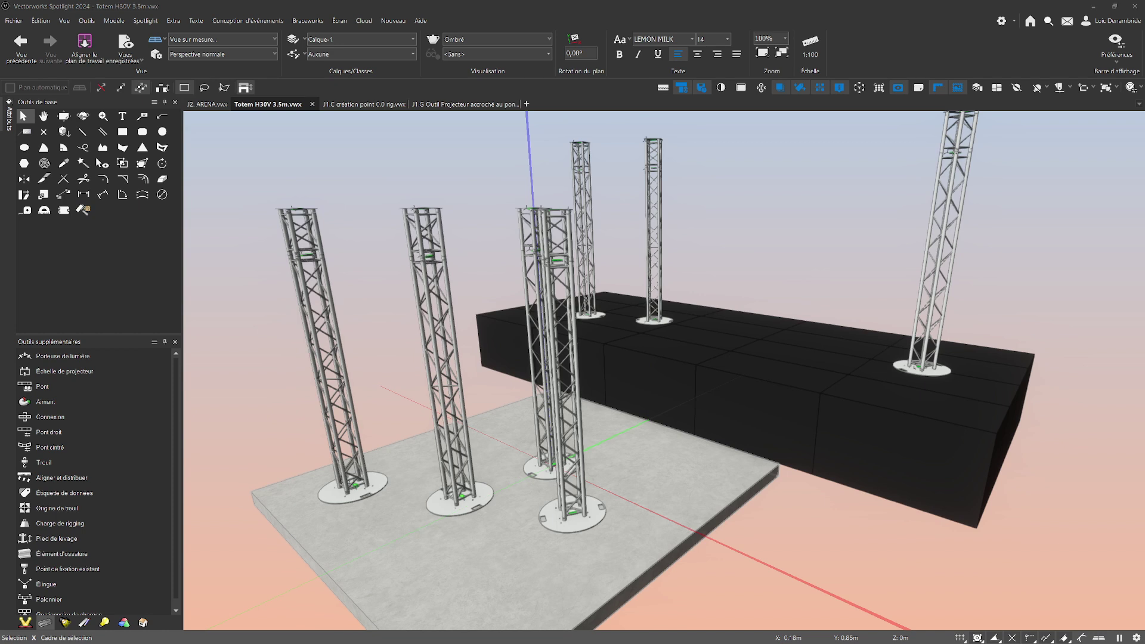